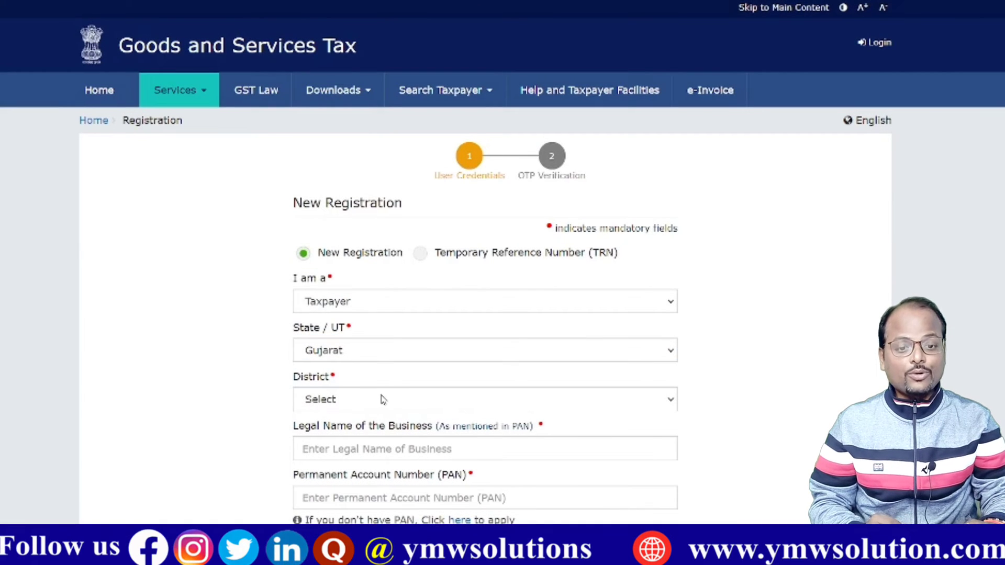
Step: Choose Kachchh as the District, then scroll down to the email, mobile and captcha fields
left_click(382, 401)
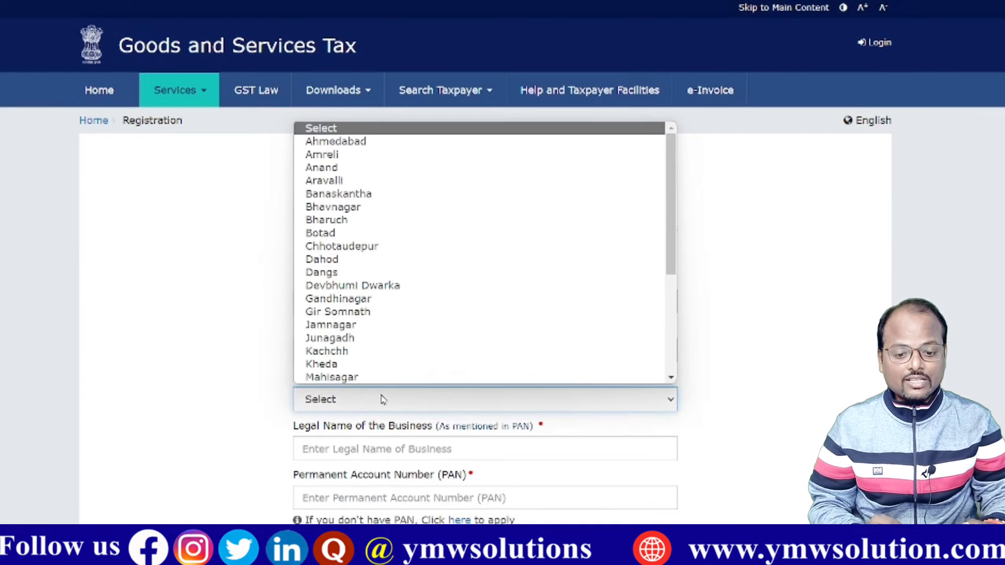
left_click(356, 351)
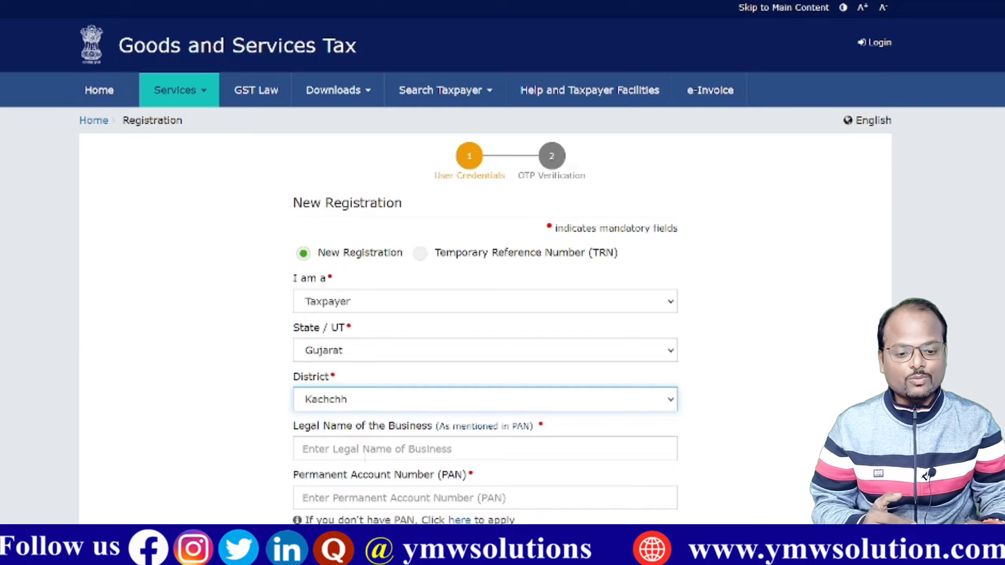
left_click(472, 427)
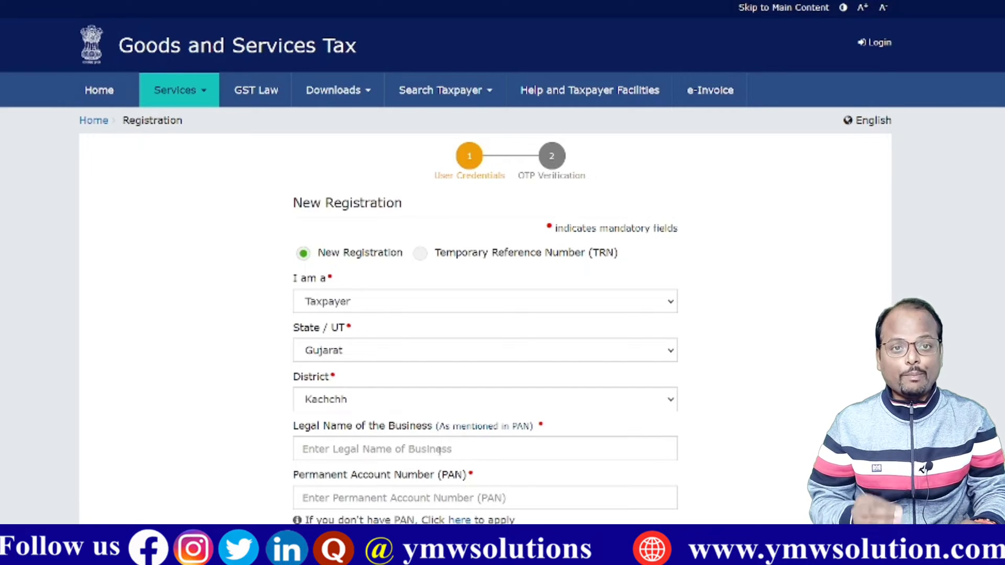
scroll(438, 449, "down", 5)
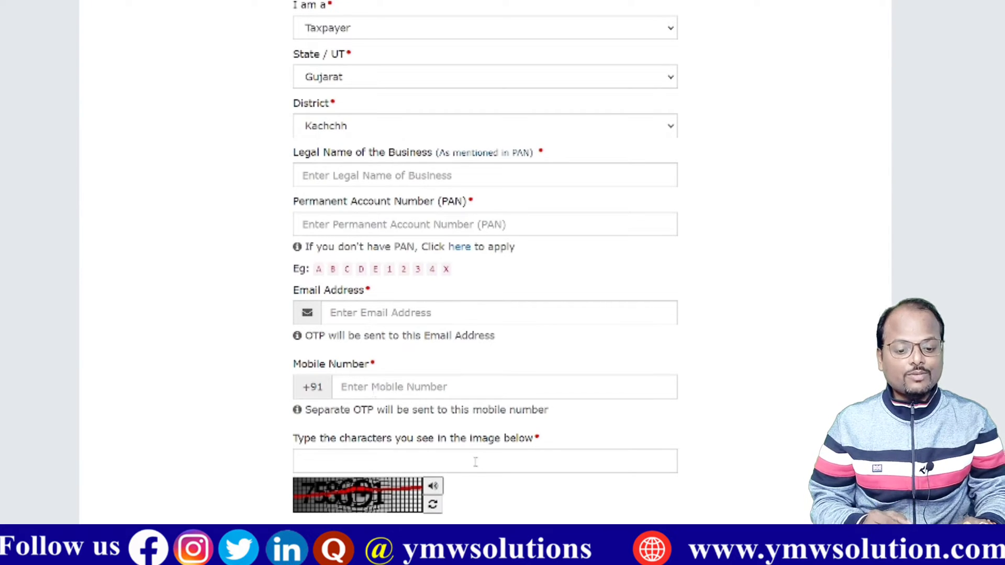
scroll(497, 453, "down", 2)
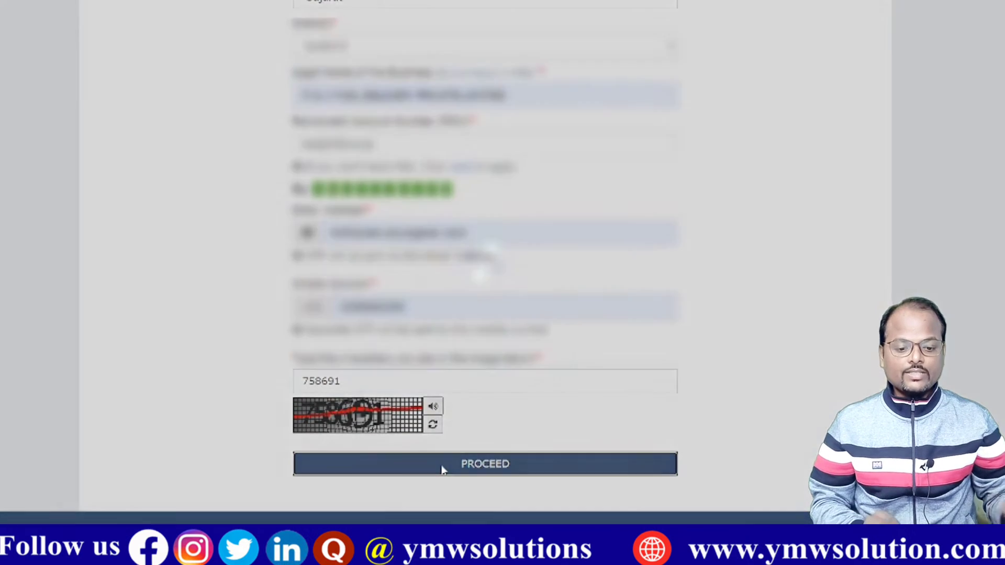
Step: Submit the Part A details and continue past the Existing Registrations warning
left_click(441, 467)
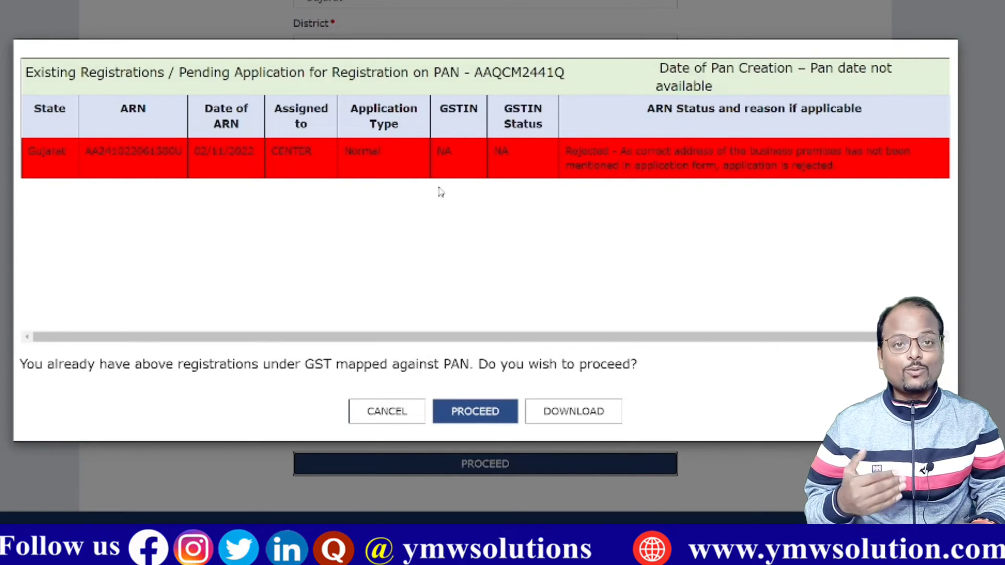
left_click(469, 414)
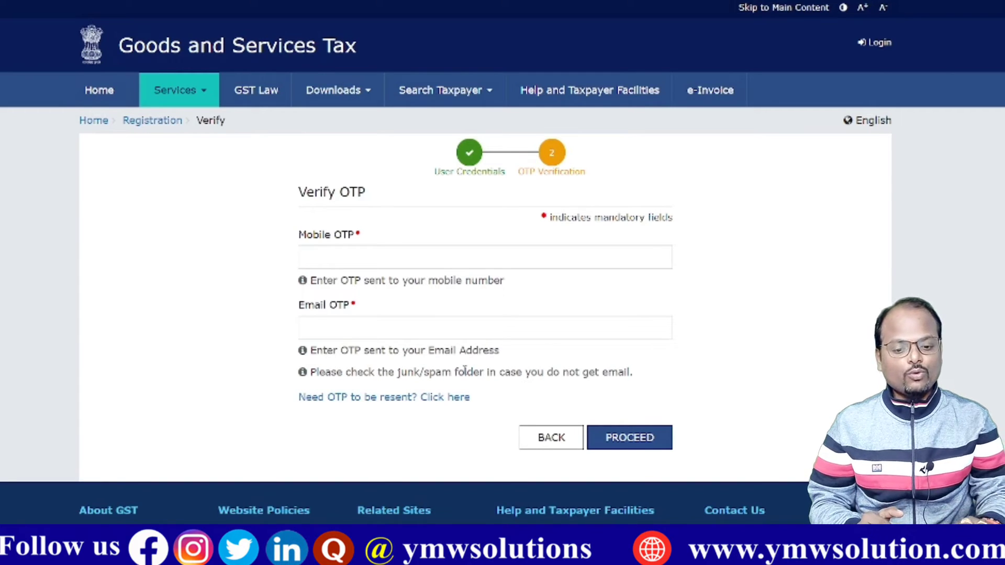
Step: Paste and verify the mobile and email OTPs, copy the issued TRN, then proceed to TRN login
left_click(343, 320)
key("ctrl+v")
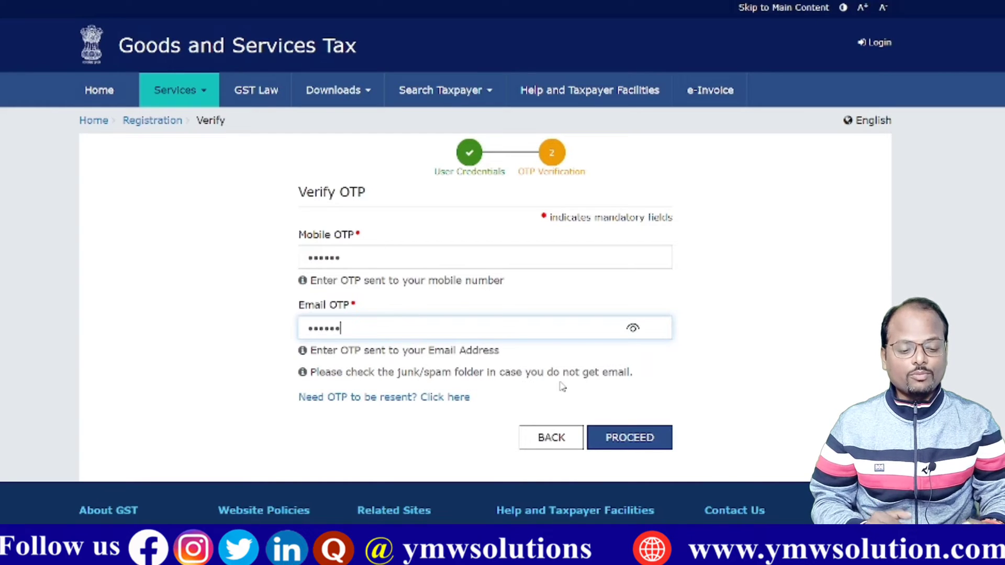
left_click(630, 443)
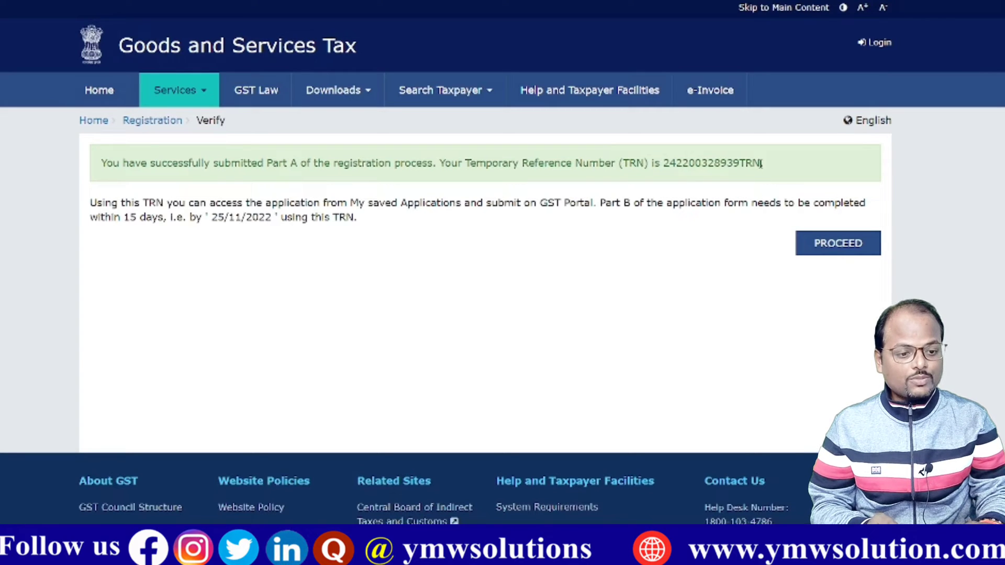
left_click_drag(761, 163, 665, 162)
key("ctrl+c")
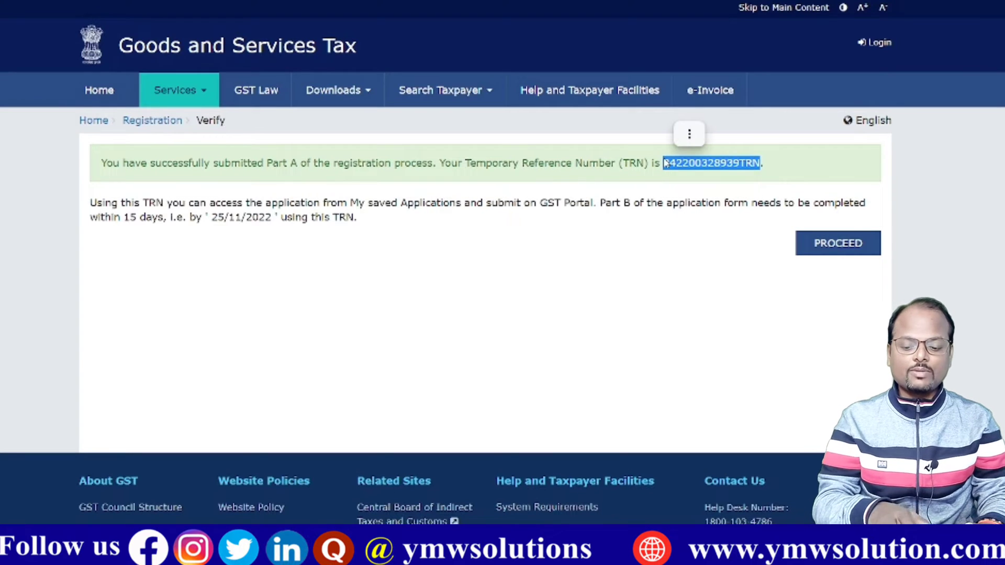
left_click(840, 244)
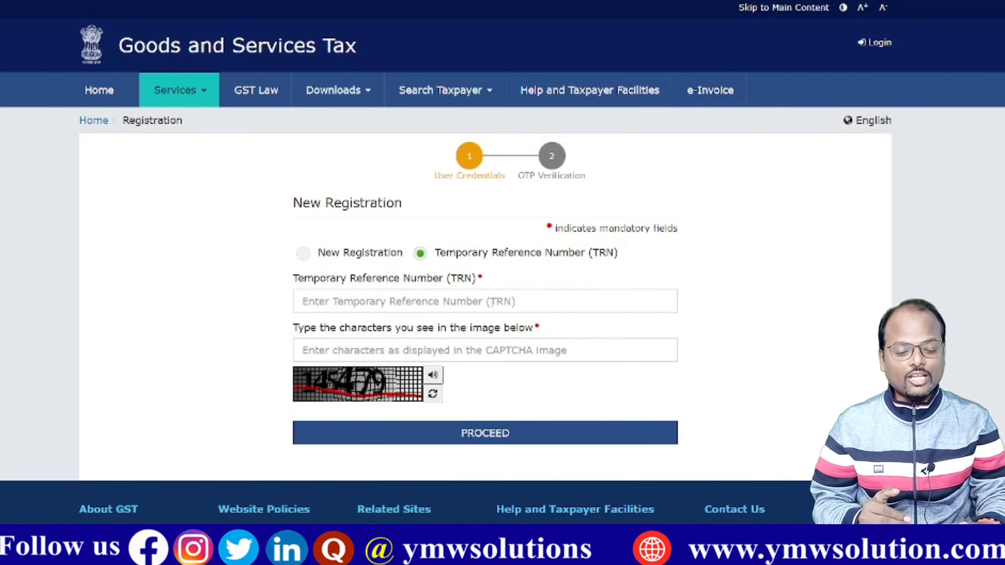
Step: Log in with the pasted TRN and captcha 145479, then submit the received OTP
left_click(492, 302)
key("ctrl+v")
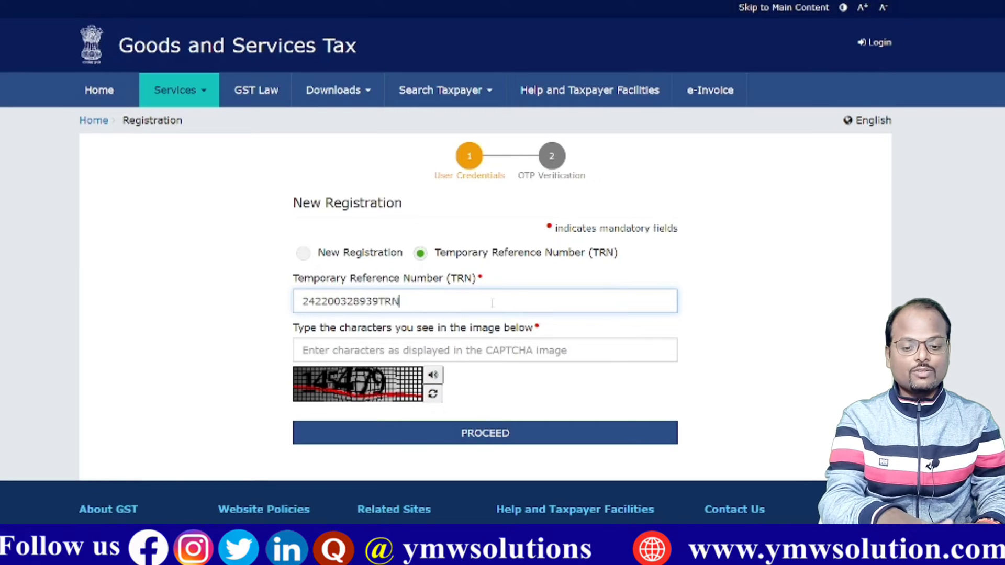
left_click(435, 341)
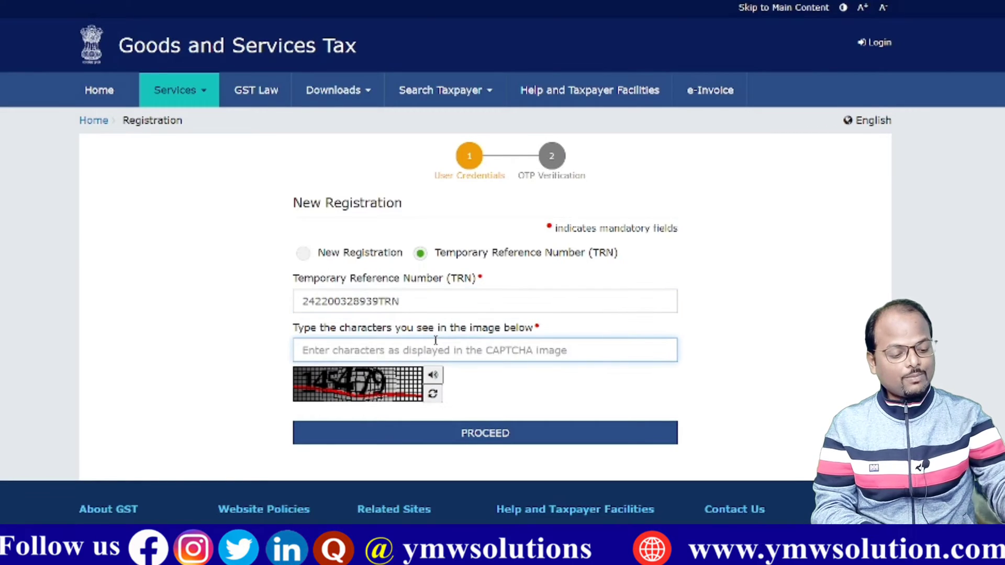
type("145479")
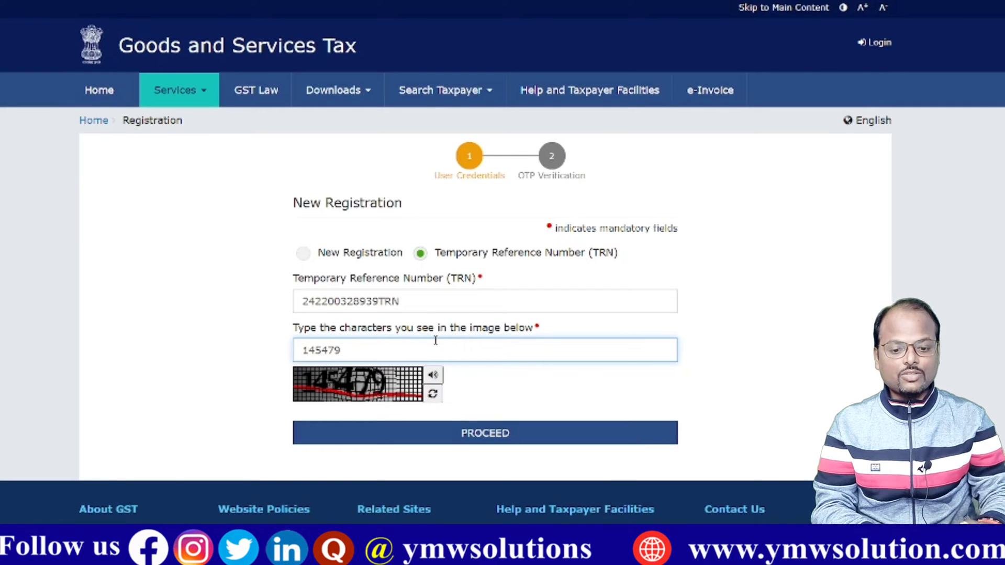
left_click(466, 435)
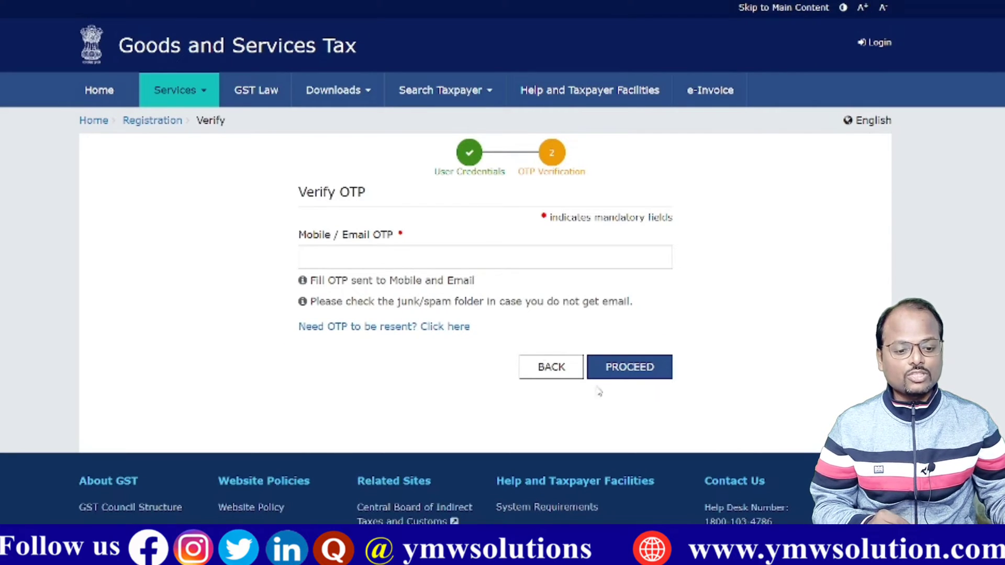
key("ctrl+v")
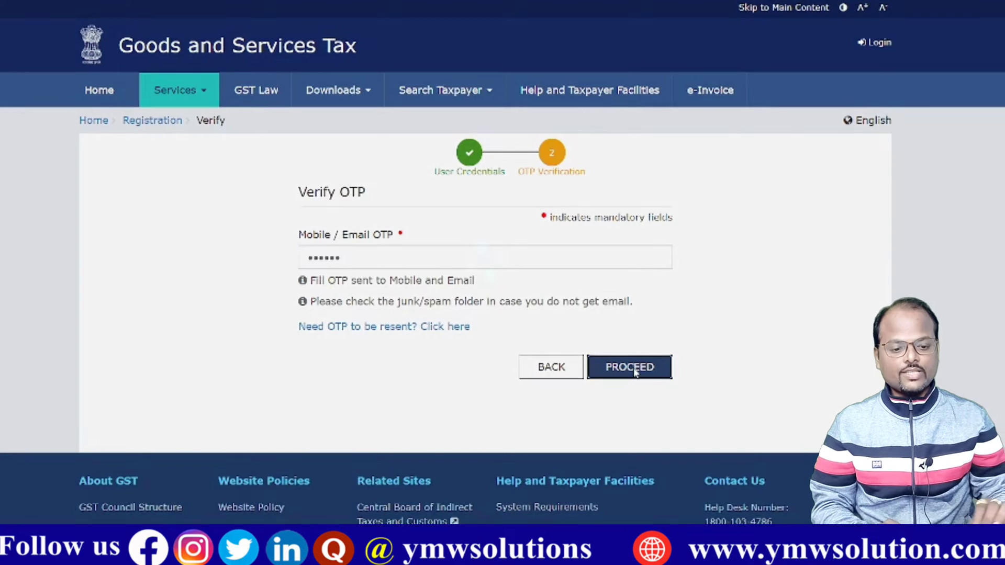
left_click(638, 377)
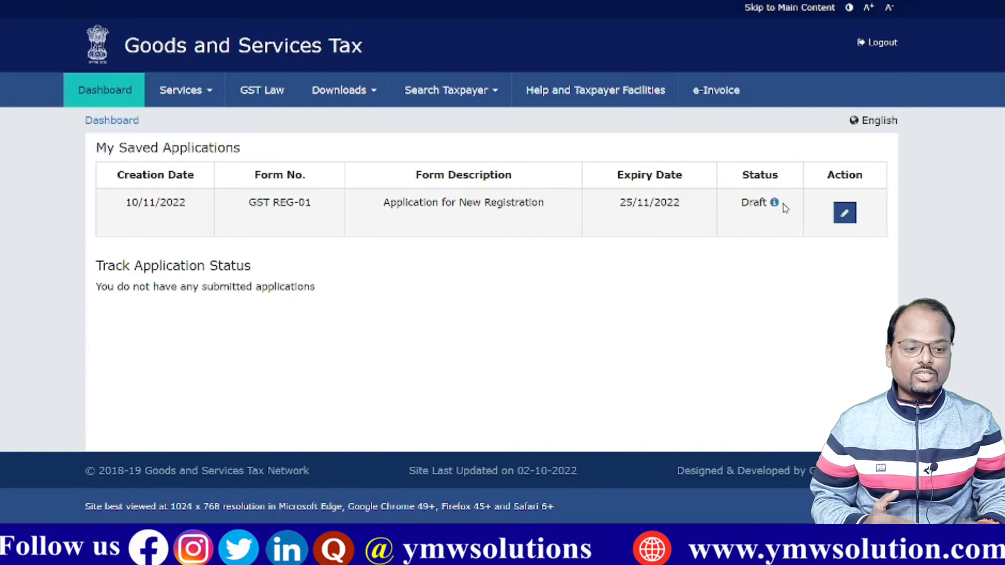
Step: Edit the saved GST REG-01 draft from the Action column
left_click(845, 214)
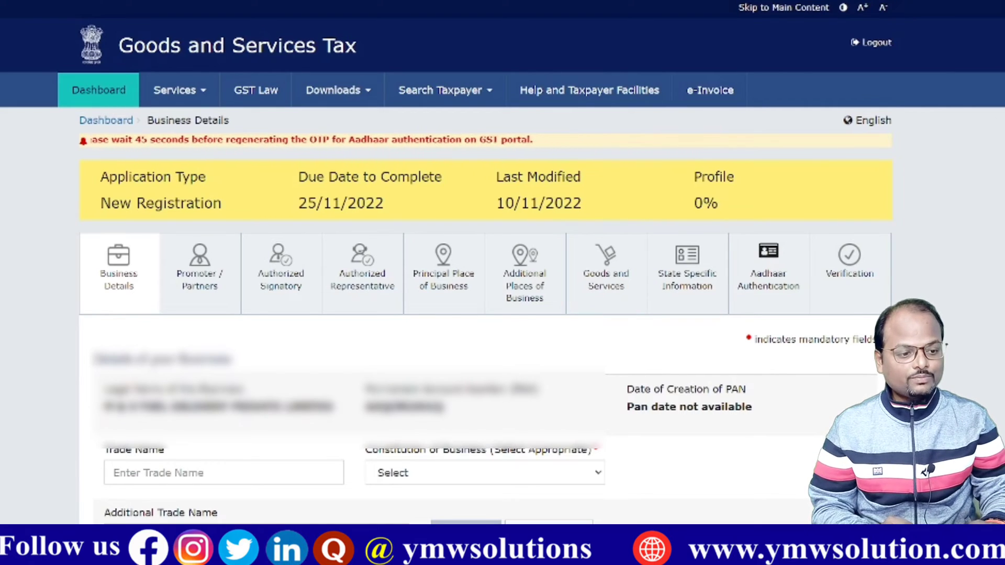
Step: Copy the legal business name into the Trade Name field
scroll(707, 250, "down", 1)
scroll(502, 262, "down", 2)
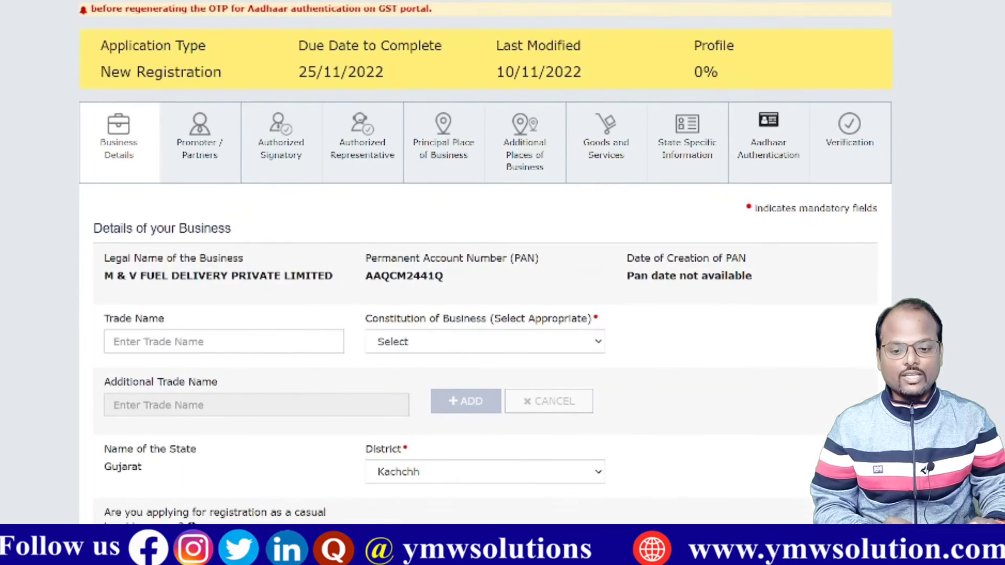
scroll(485, 262, "down", 2)
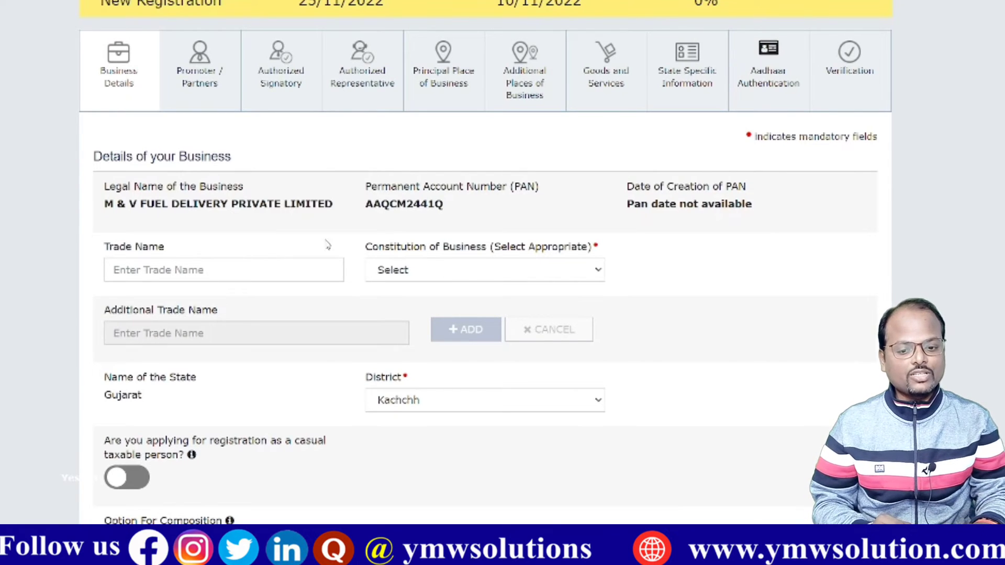
left_click_drag(335, 209, 108, 207)
key("ctrl+c")
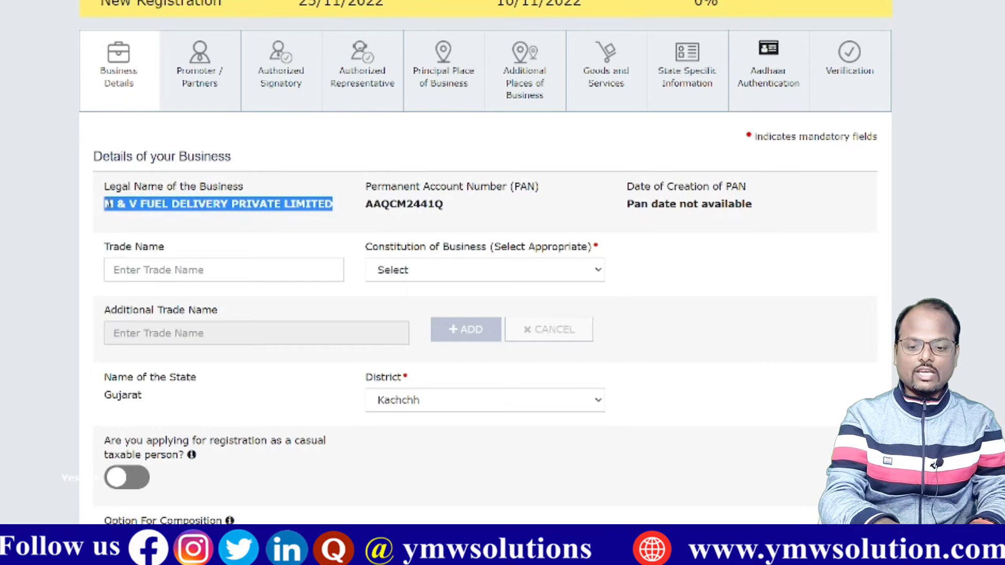
left_click(156, 277)
key("ctrl+v")
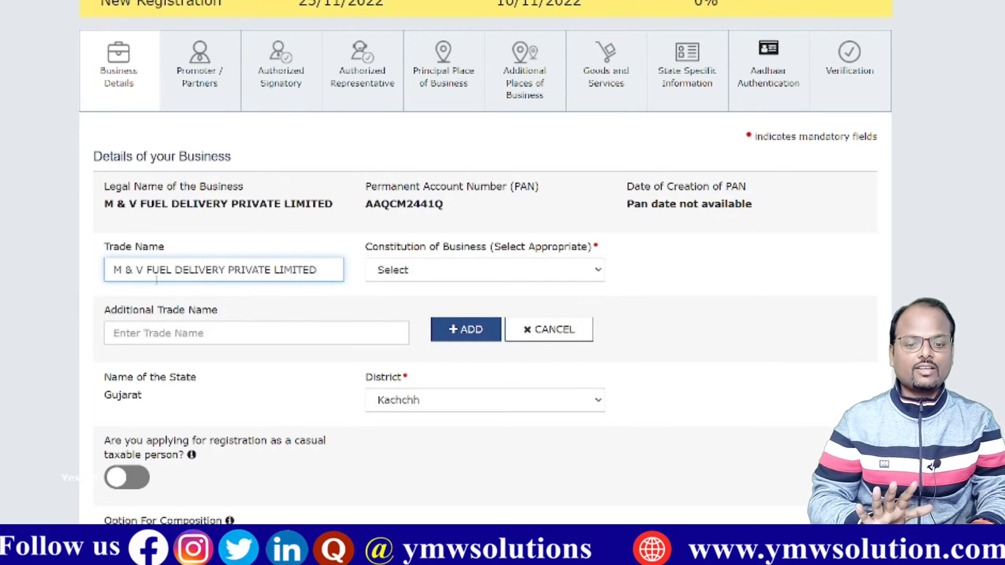
Step: Set the Constitution of Business to Private Limited Company
left_click(421, 270)
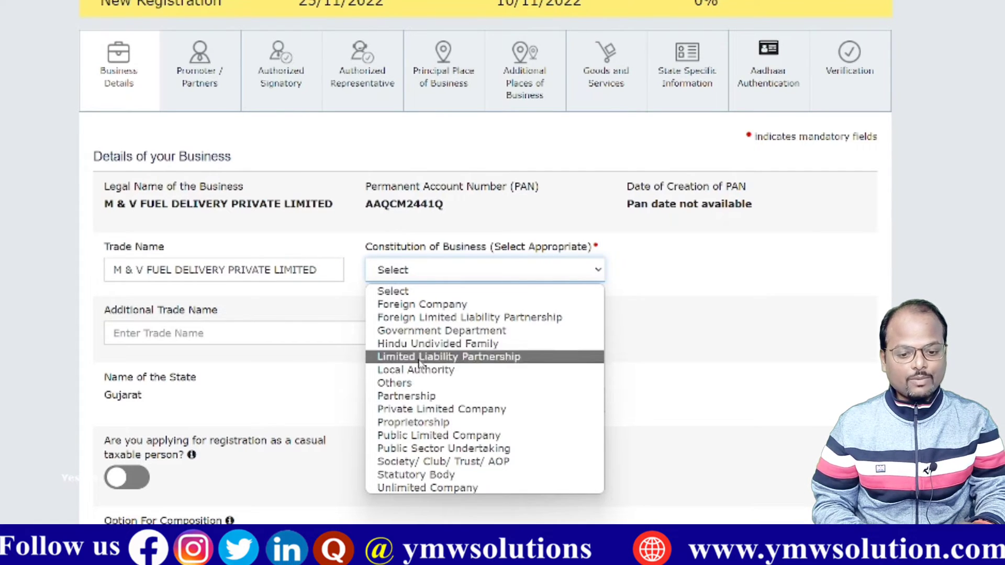
left_click(420, 410)
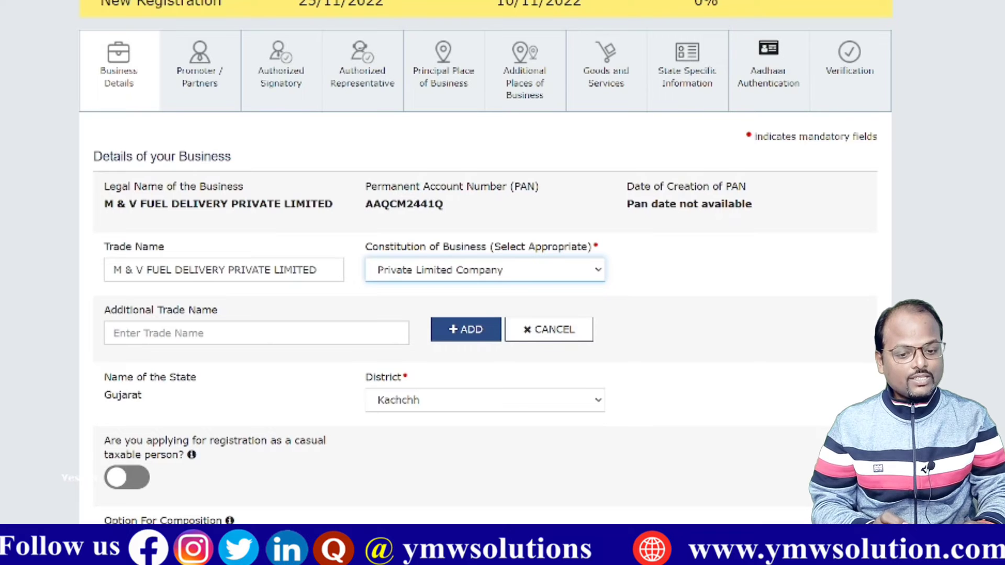
scroll(502, 262, "down", 3)
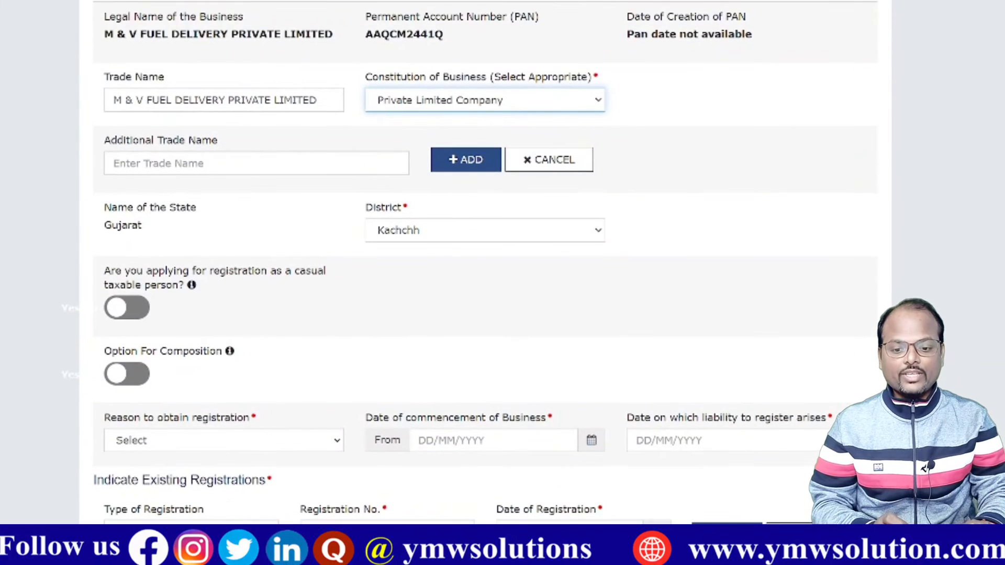
Step: Select Voluntary Basis as the reason to obtain registration
scroll(586, 337, "down", 2)
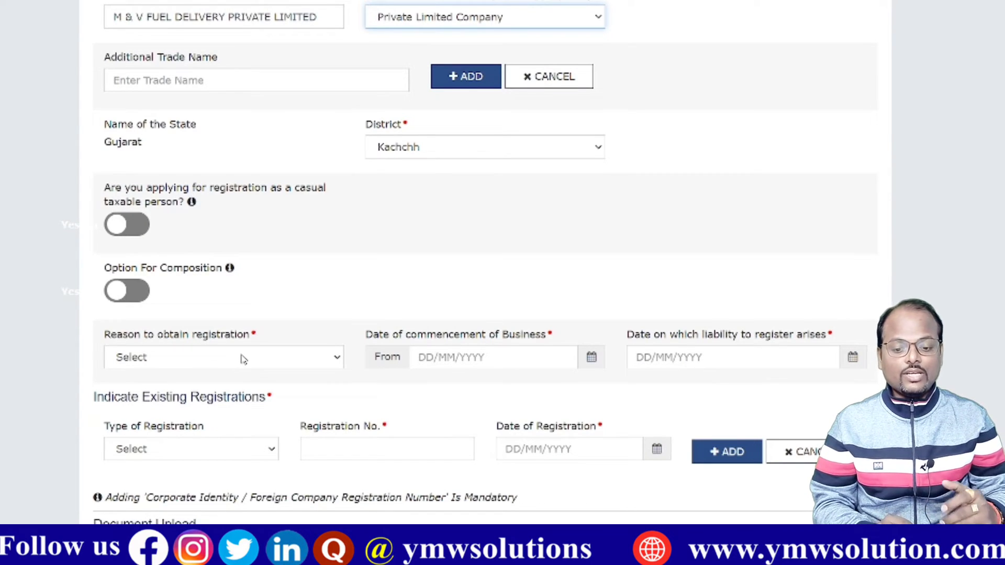
left_click(242, 359)
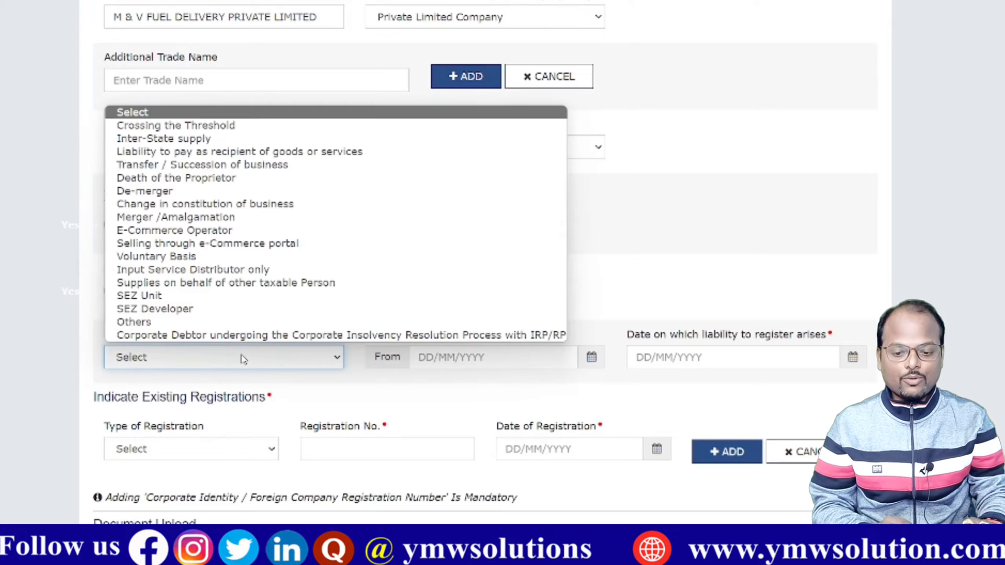
left_click(217, 263)
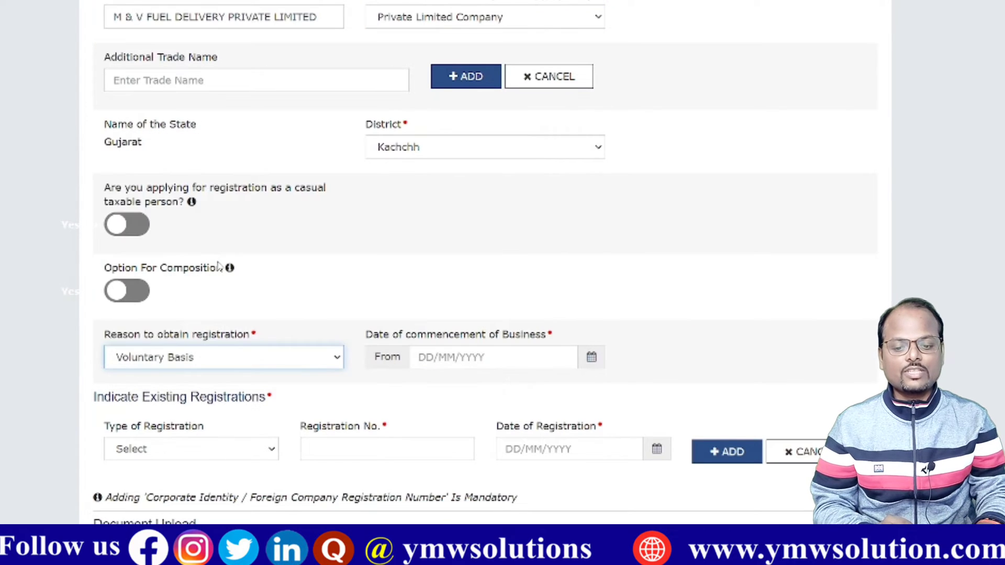
left_click(281, 360)
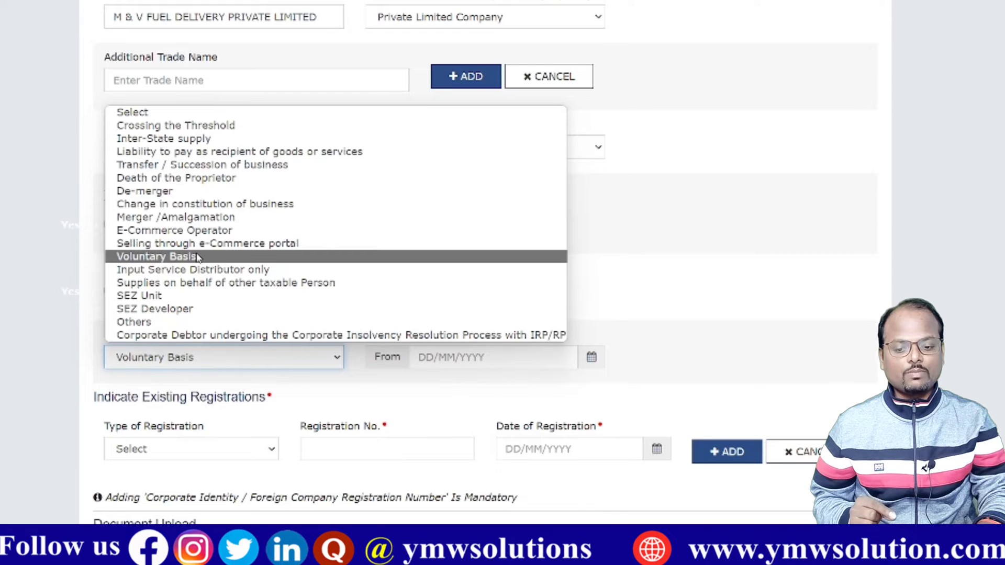
left_click(198, 257)
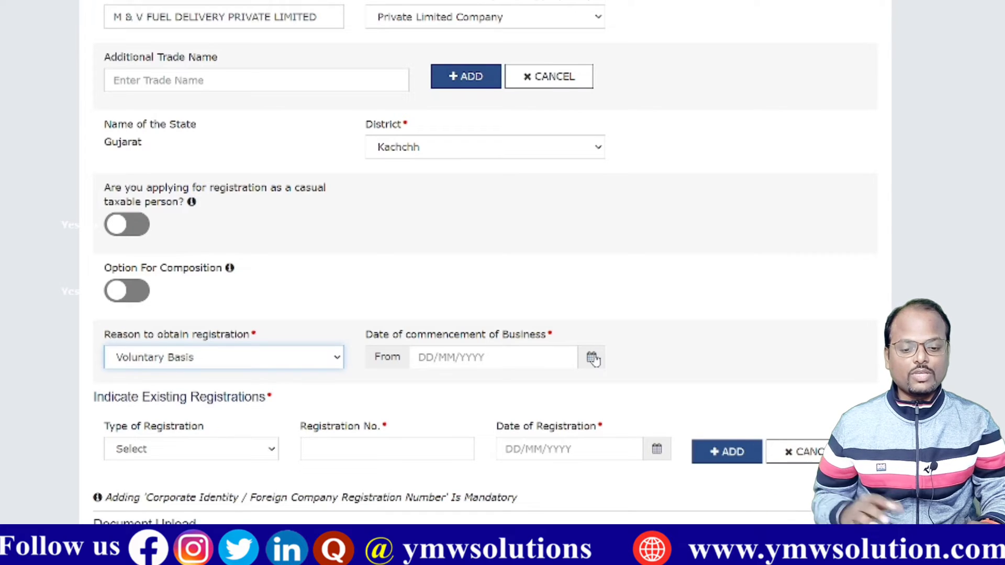
Step: Pick 01/11/2022 as the business commencement date from the calendar
left_click(593, 359)
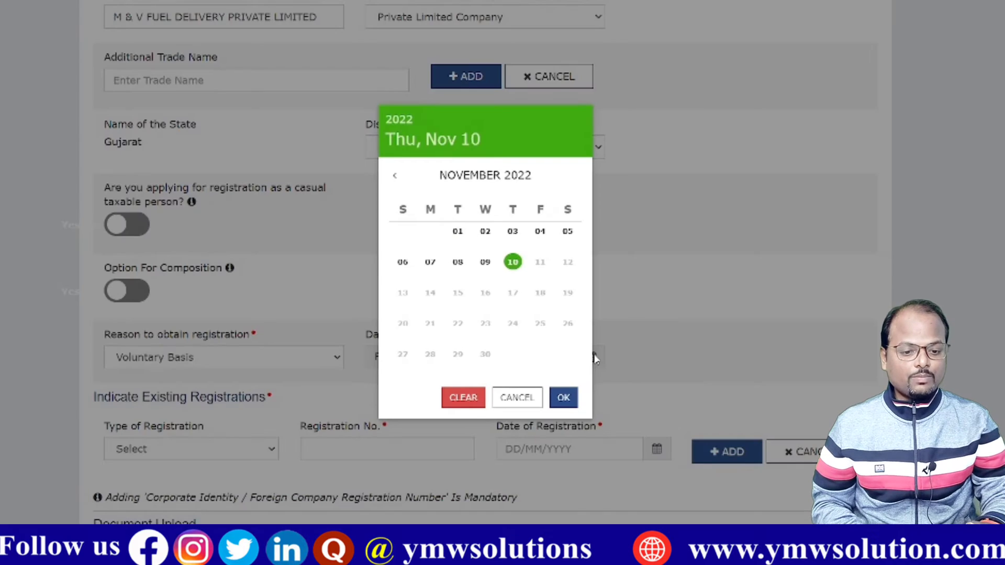
left_click(458, 234)
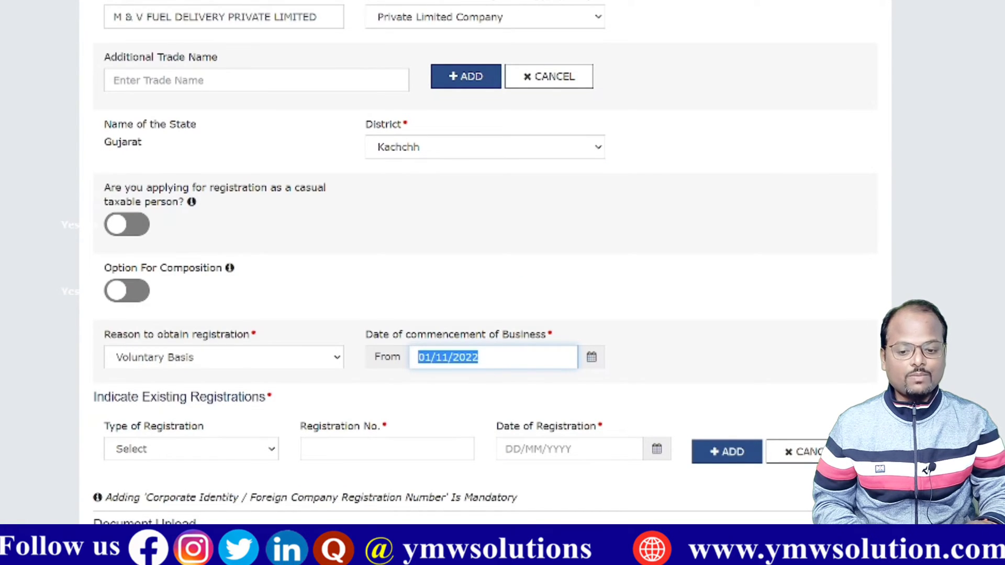
scroll(502, 262, "down", 3)
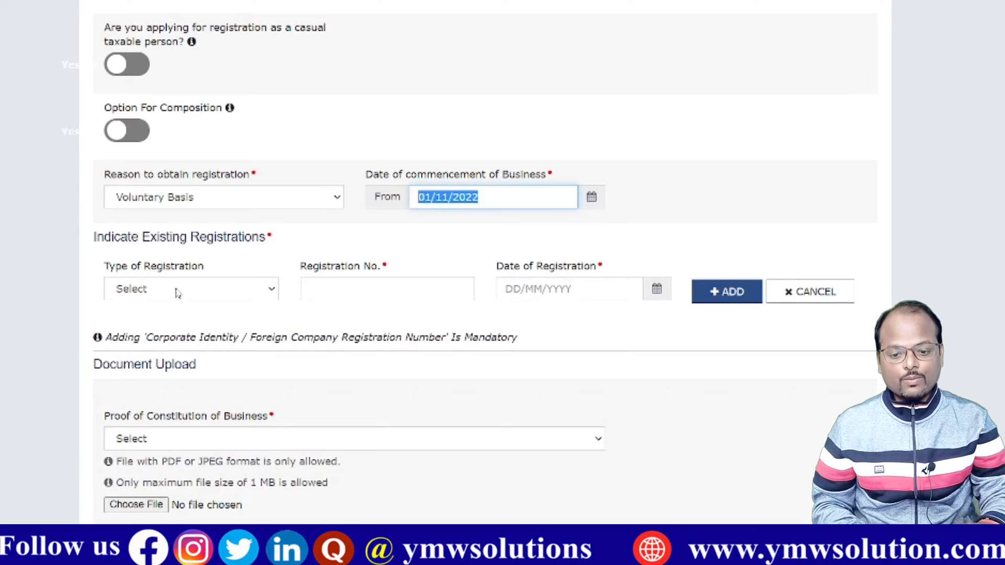
left_click(176, 294)
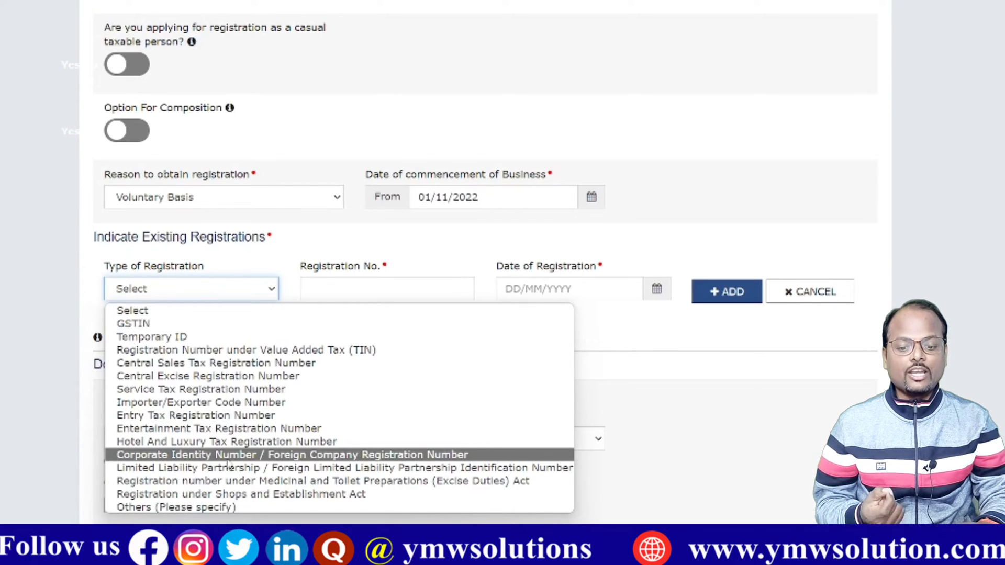
Step: Add the Corporate Identity Number registration dated 03/10/2022 and choose Certificate of Incorporation as proof of constitution
left_click(257, 458)
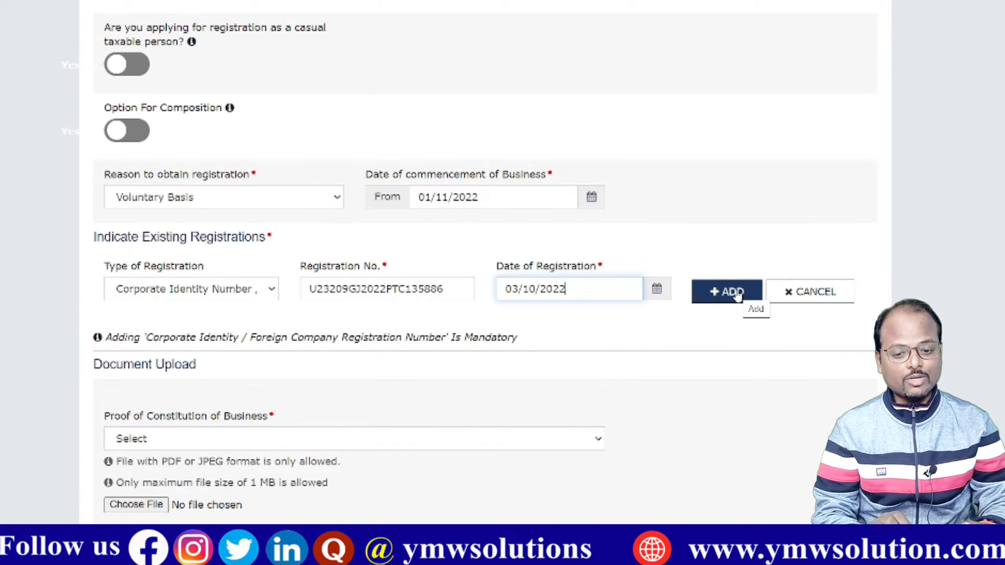
left_click(733, 292)
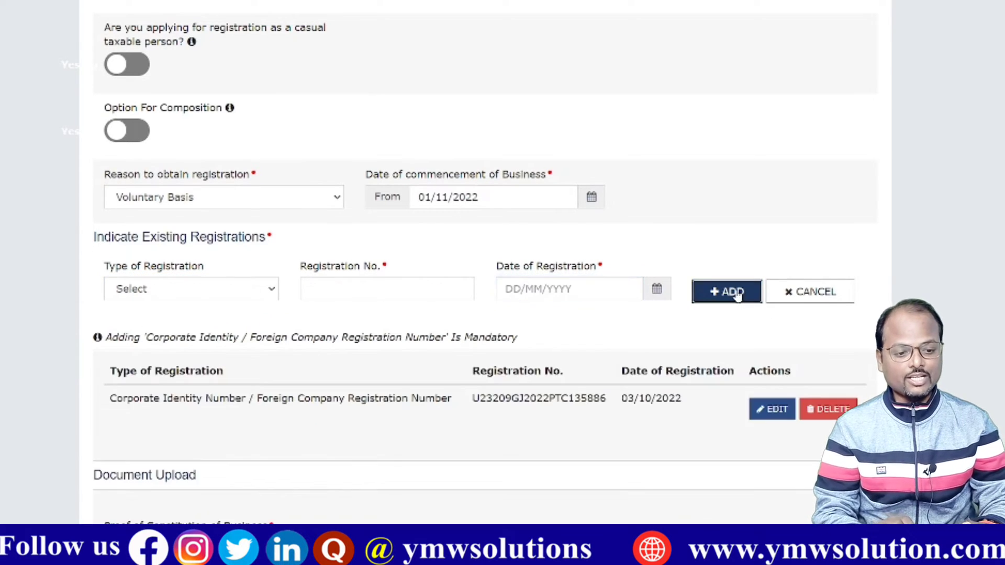
scroll(580, 356, "down", 3)
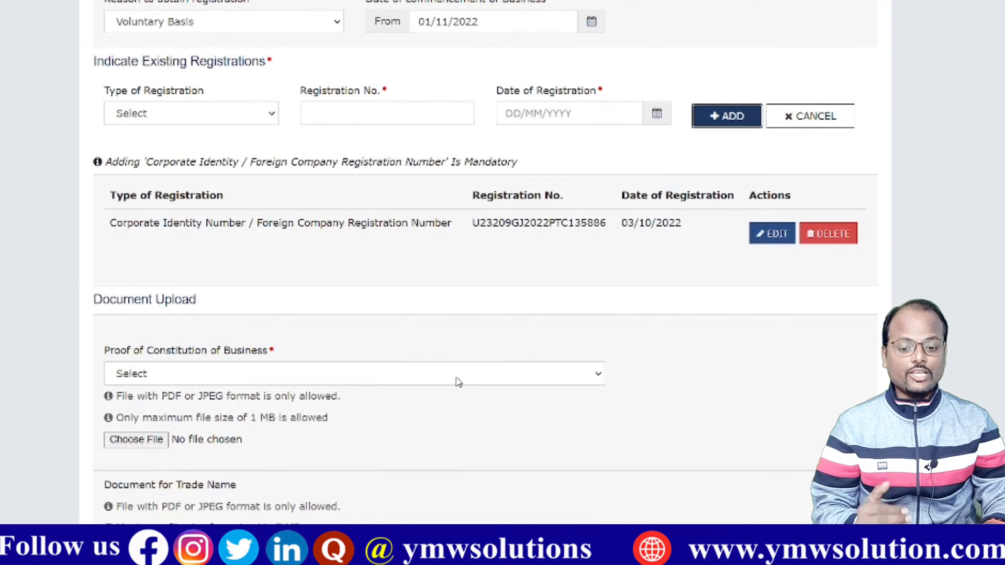
left_click(457, 382)
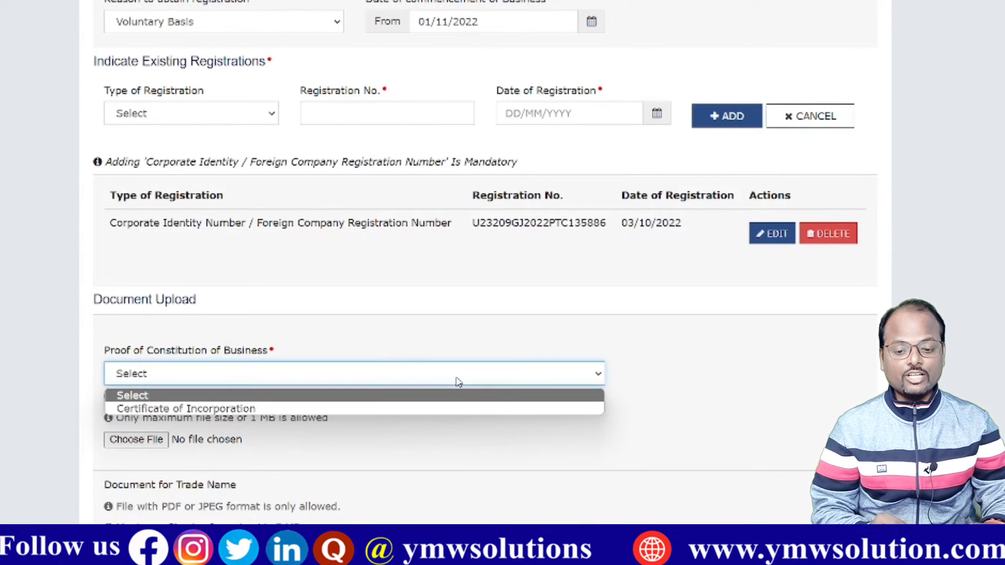
left_click(381, 410)
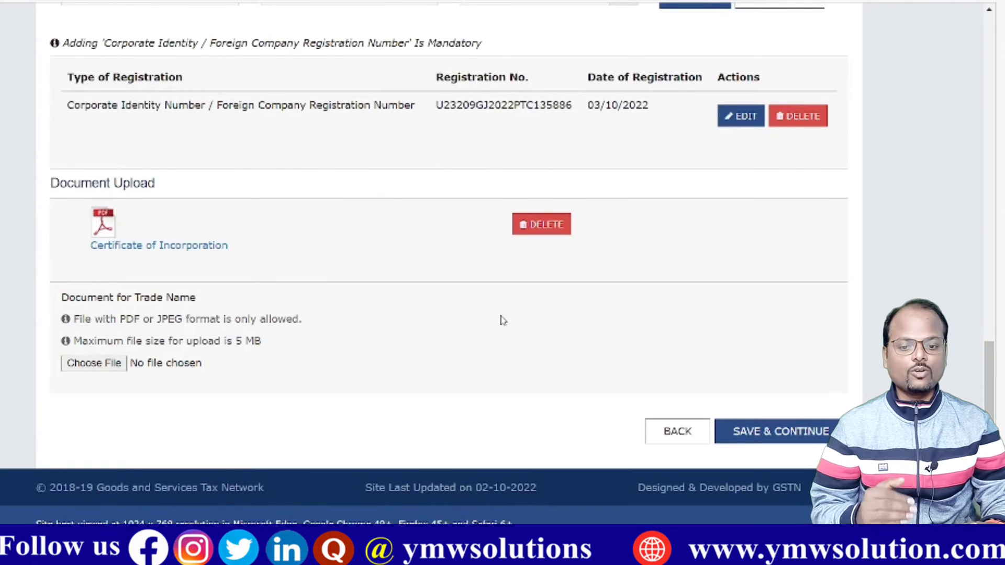
Step: Save business details, then on Promoter / Partners set the director's gender to Male and fill in the designation
left_click(790, 437)
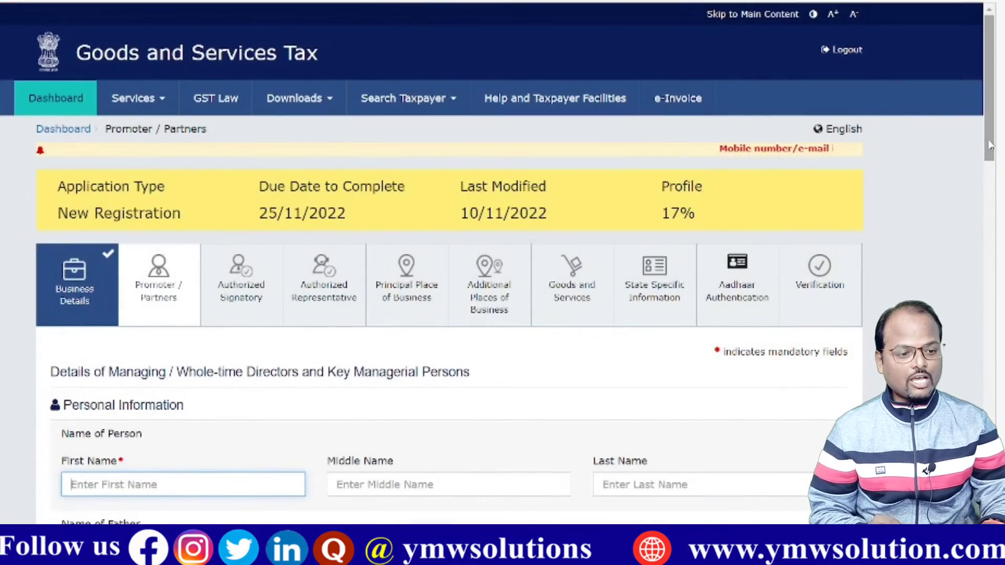
left_click_drag(989, 146, 997, 204)
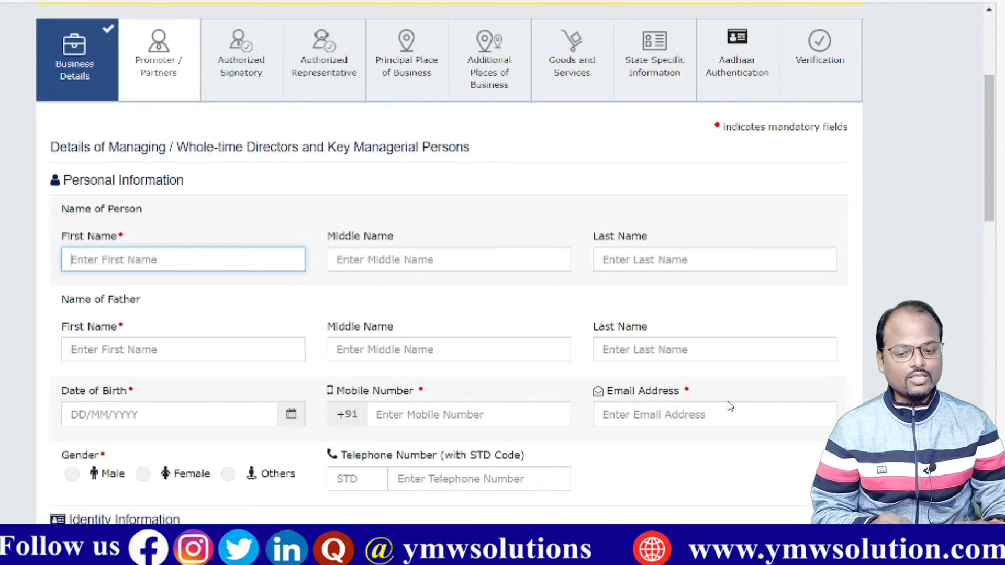
left_click(71, 475)
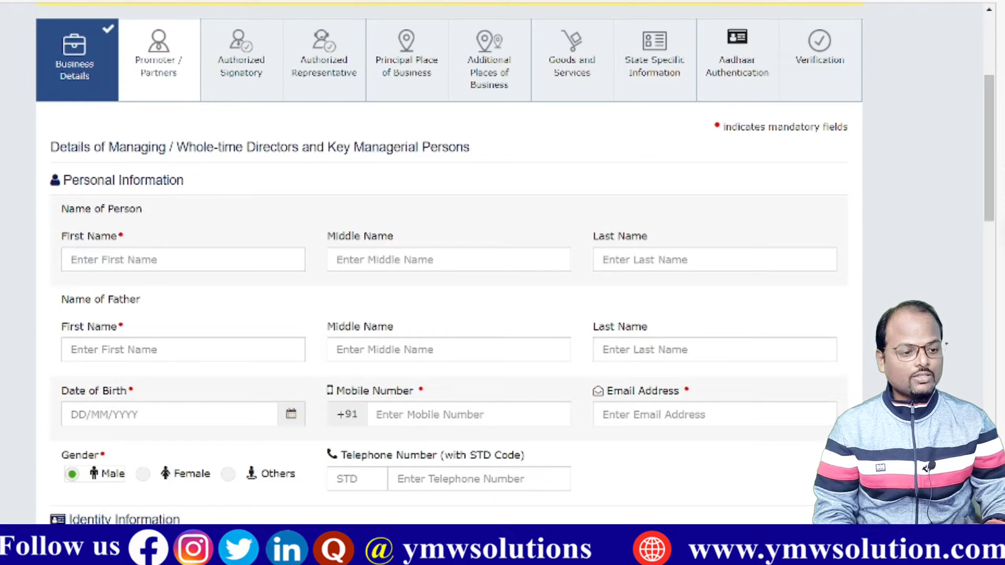
left_click_drag(991, 197, 1000, 299)
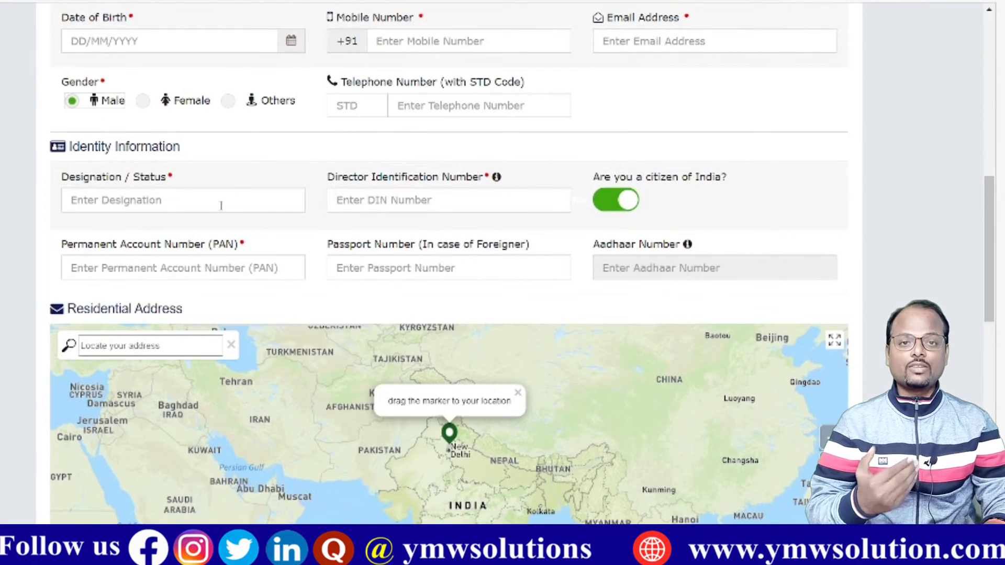
left_click(131, 199)
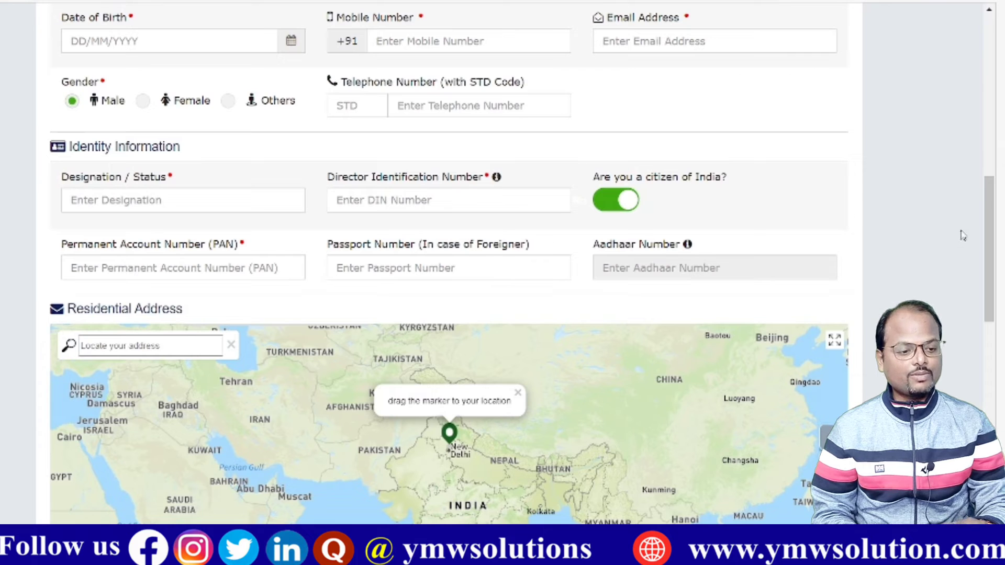
left_click_drag(989, 235, 987, 282)
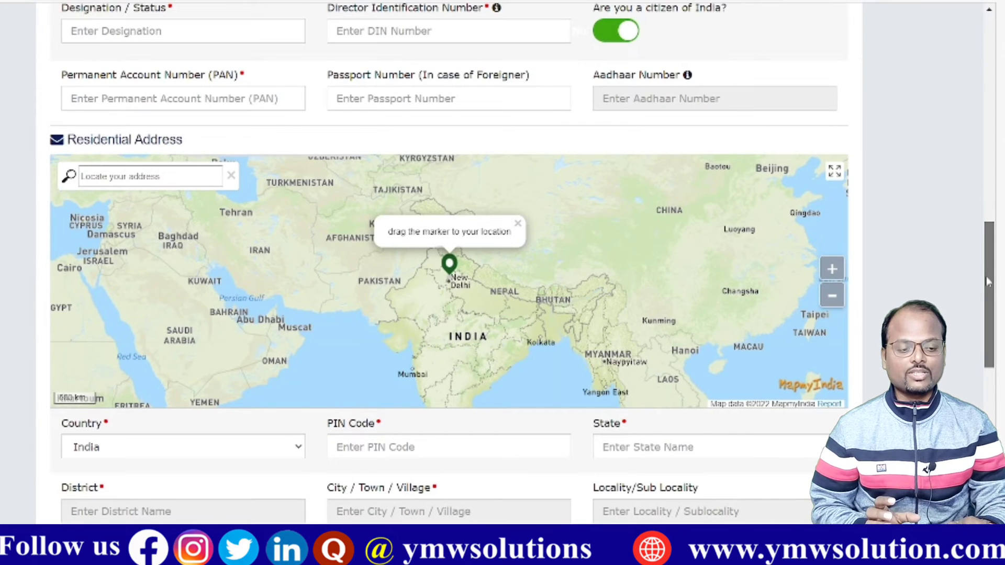
left_click_drag(987, 282, 989, 182)
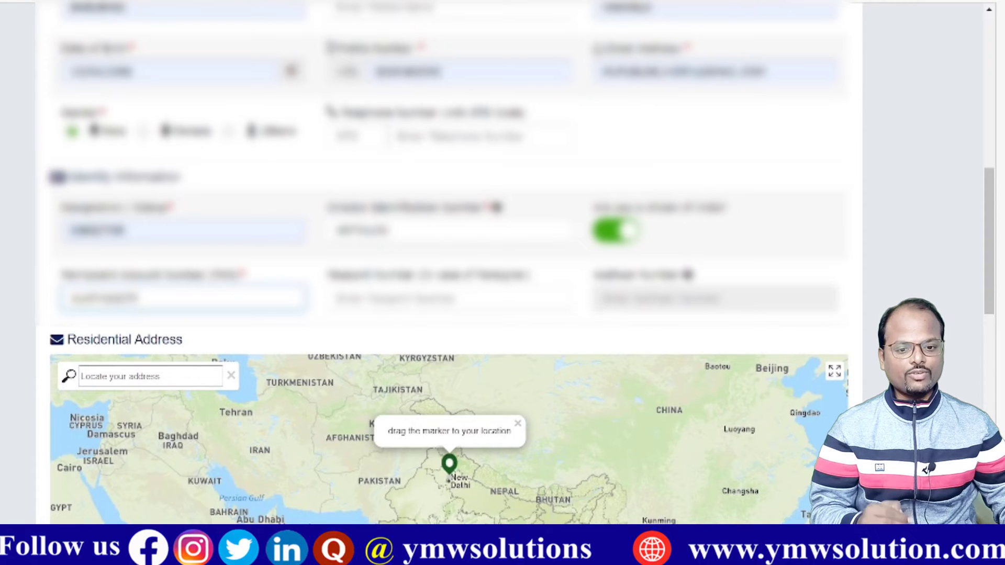
Step: Paste the residential PIN code and accept its suggestion to auto-fill state, district and city
scroll(450, 262, "down", 5)
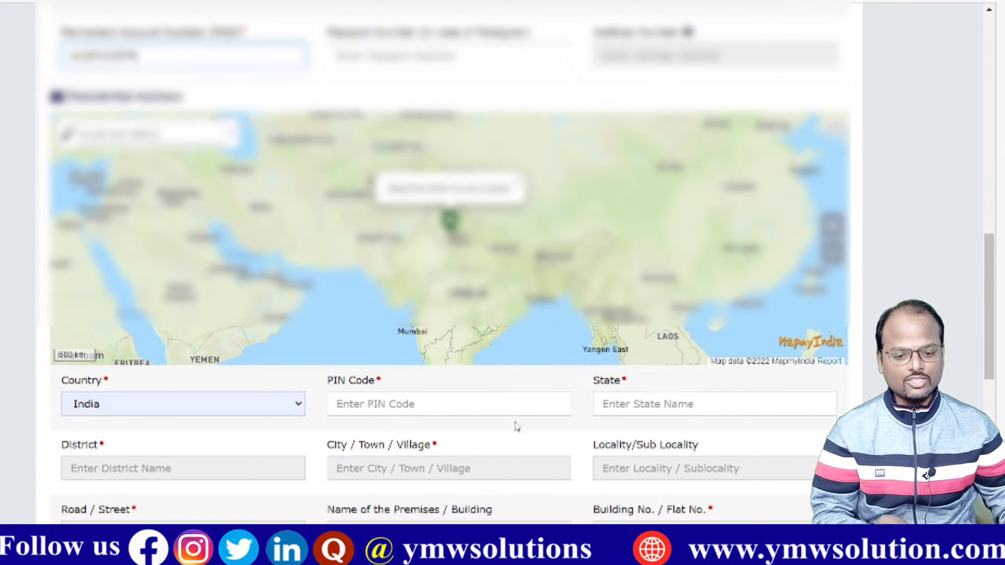
left_click(415, 405)
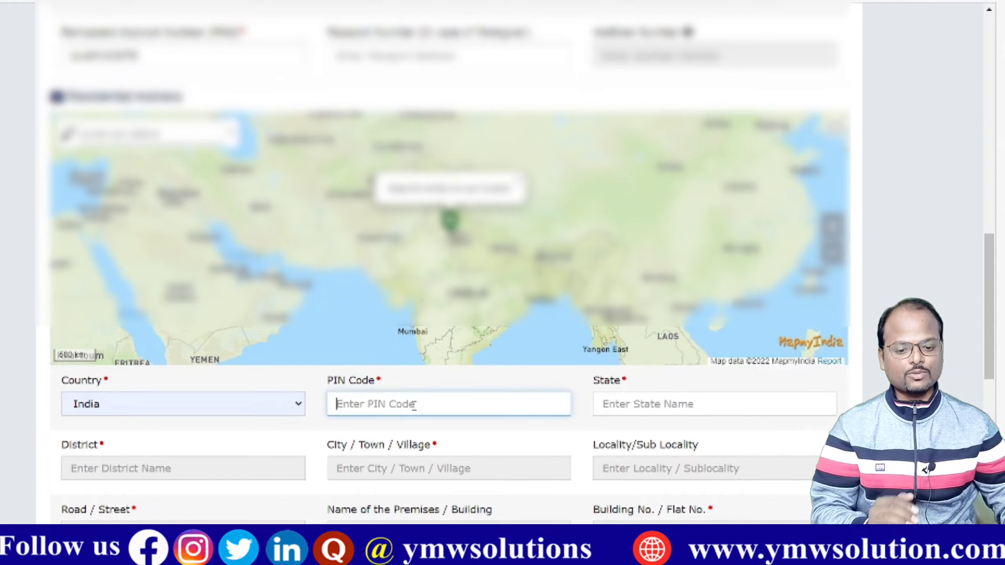
key("ctrl+v")
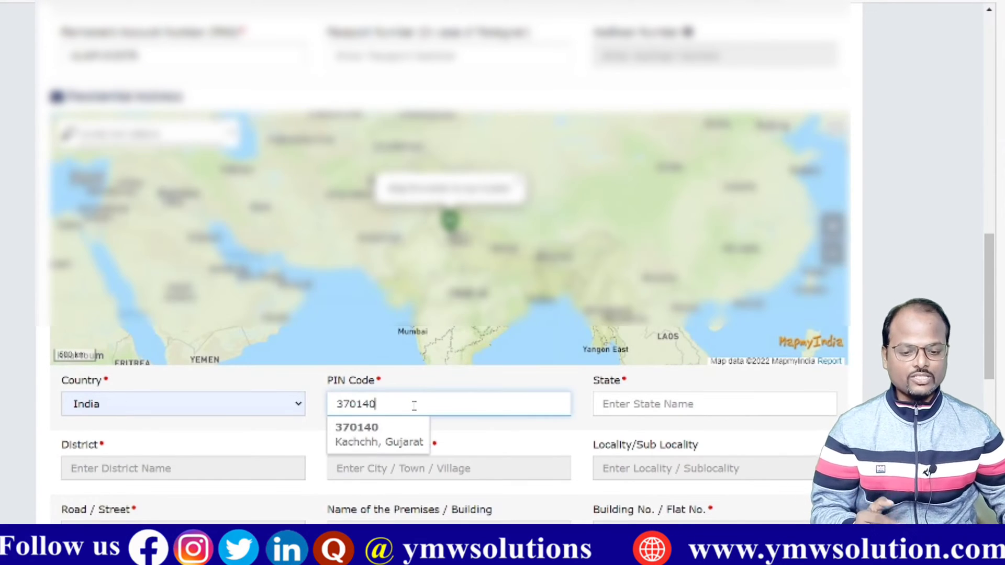
left_click(385, 436)
scroll(480, 426, "down", 2)
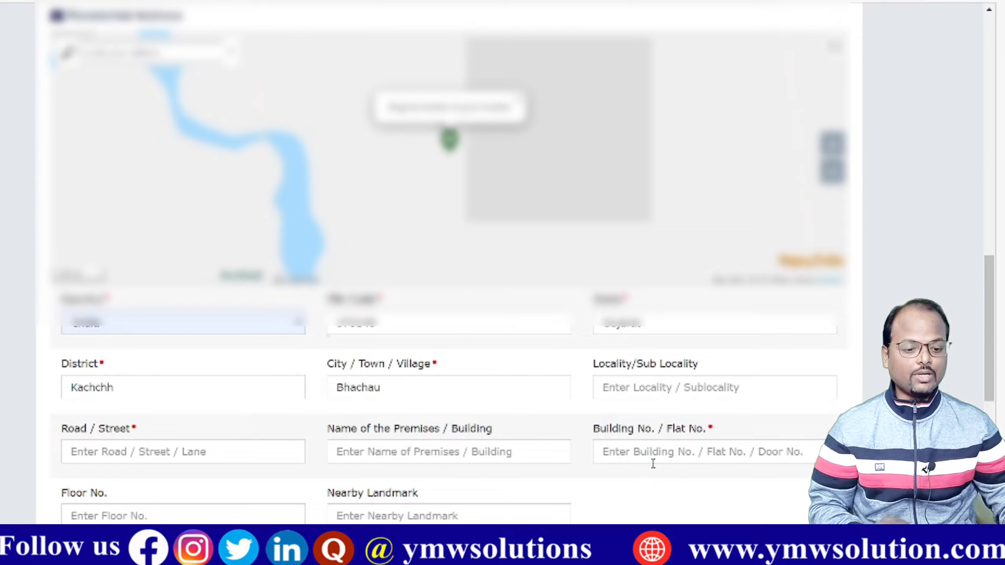
scroll(652, 452, "down", 2)
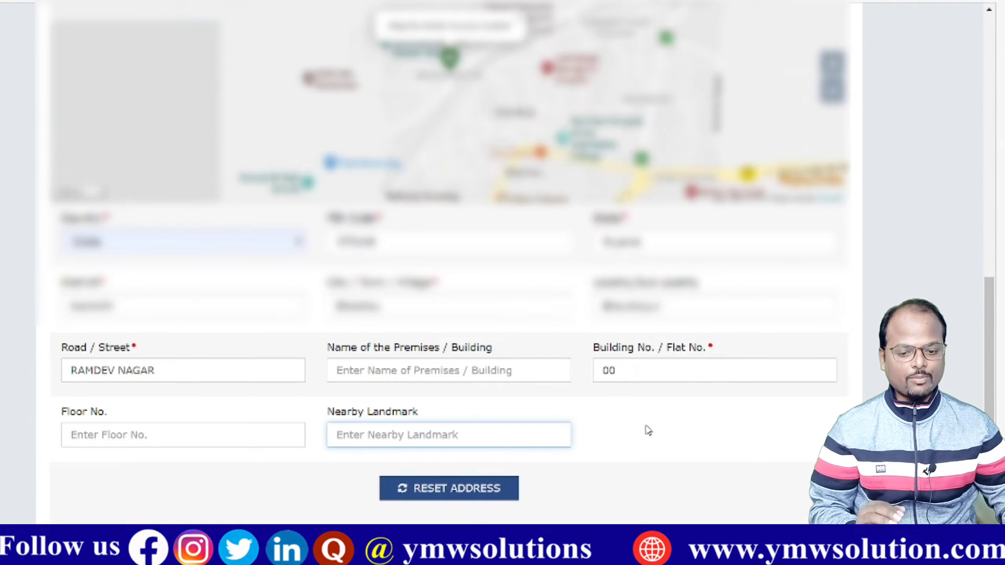
scroll(648, 430, "down", 5)
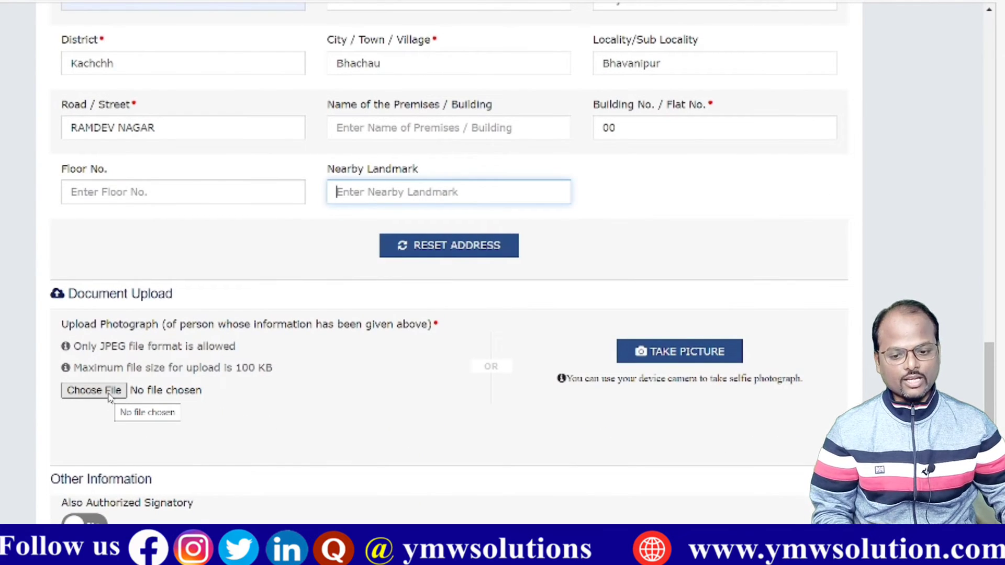
Step: Upload the promoter's JPEG photograph and set Also Authorized Signatory to Yes
left_click(94, 390)
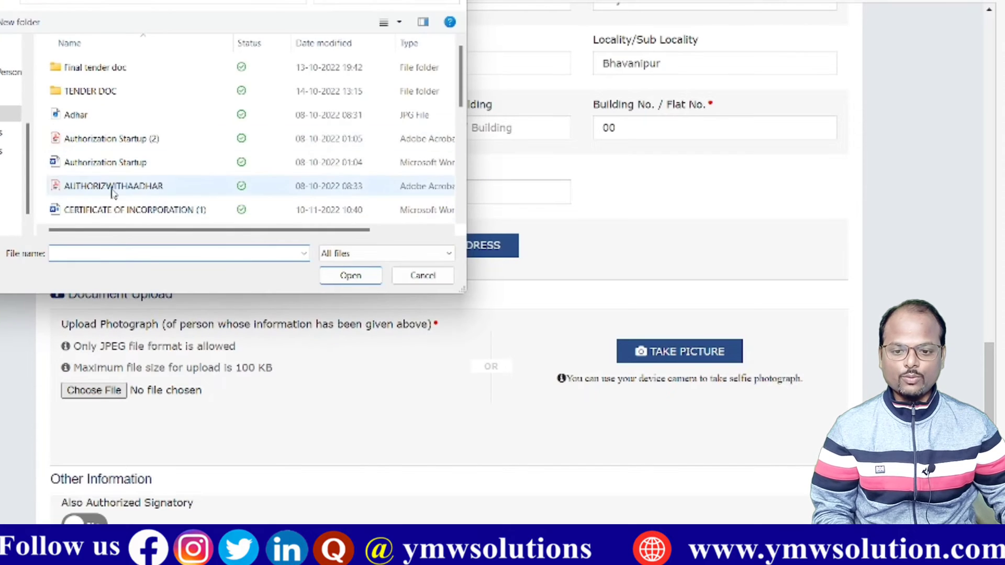
double_click(417, 125)
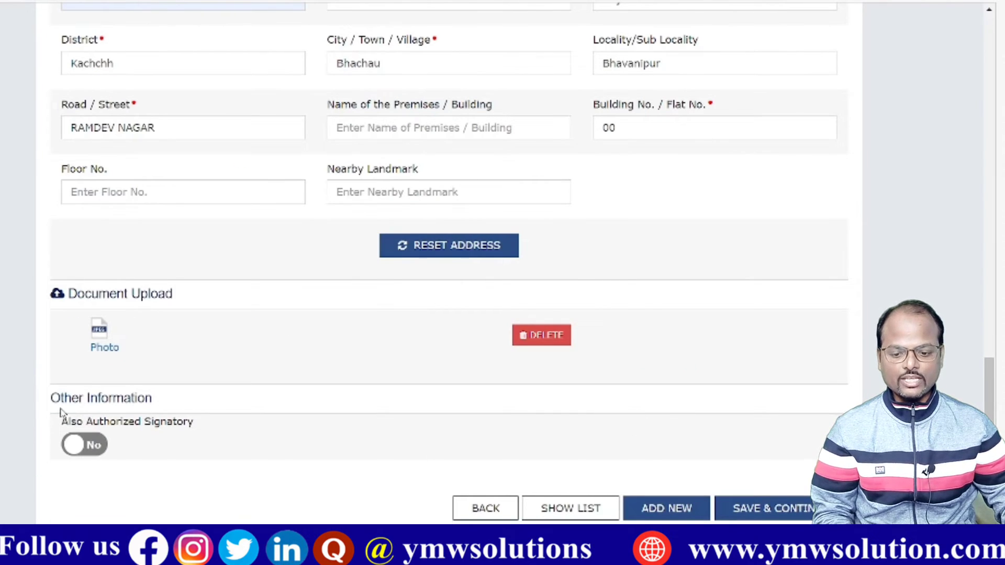
left_click(78, 446)
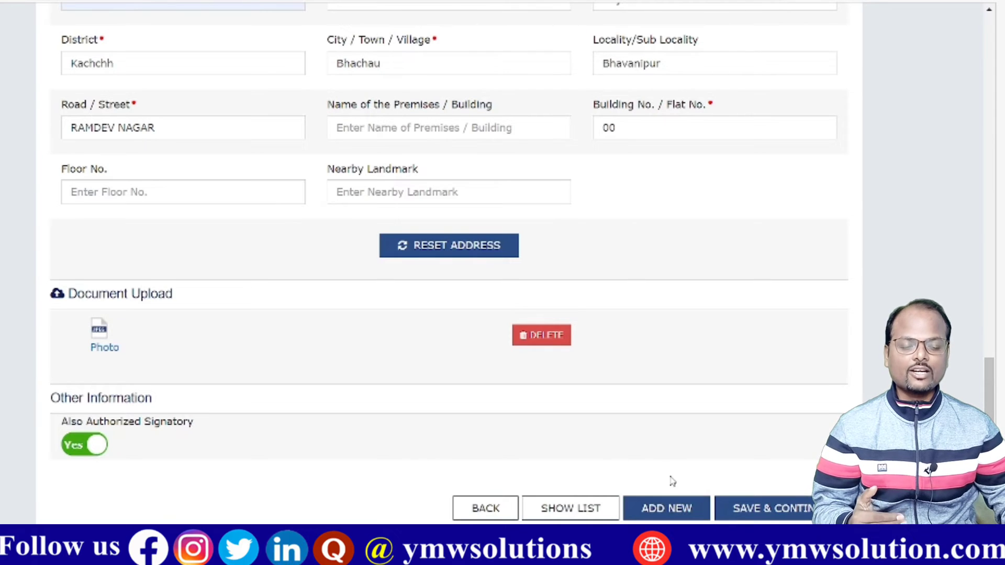
Step: Add a new blank promoter entry and set the person's gender to Male
left_click(661, 508)
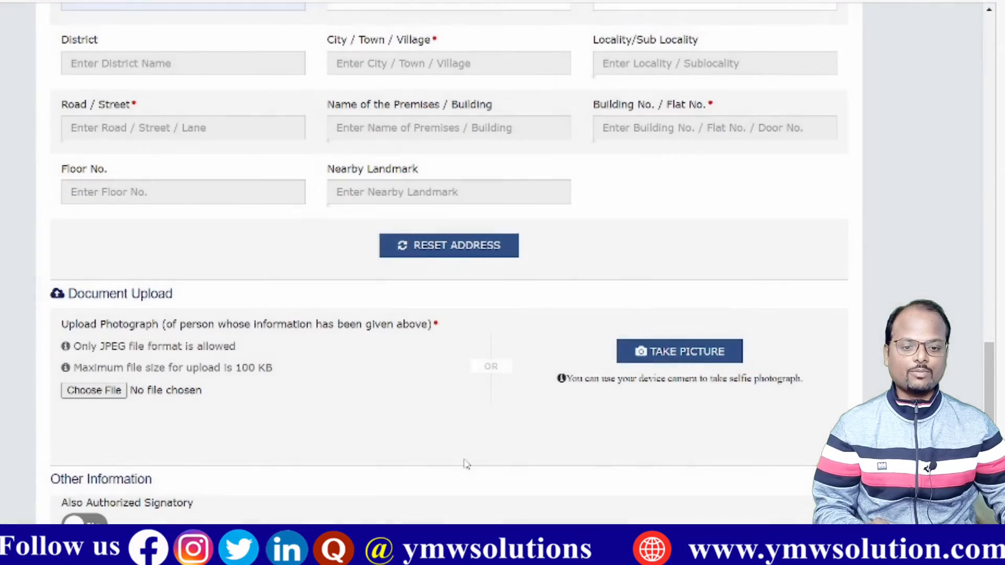
scroll(783, 189, "up", 5)
scroll(784, 188, "up", 15)
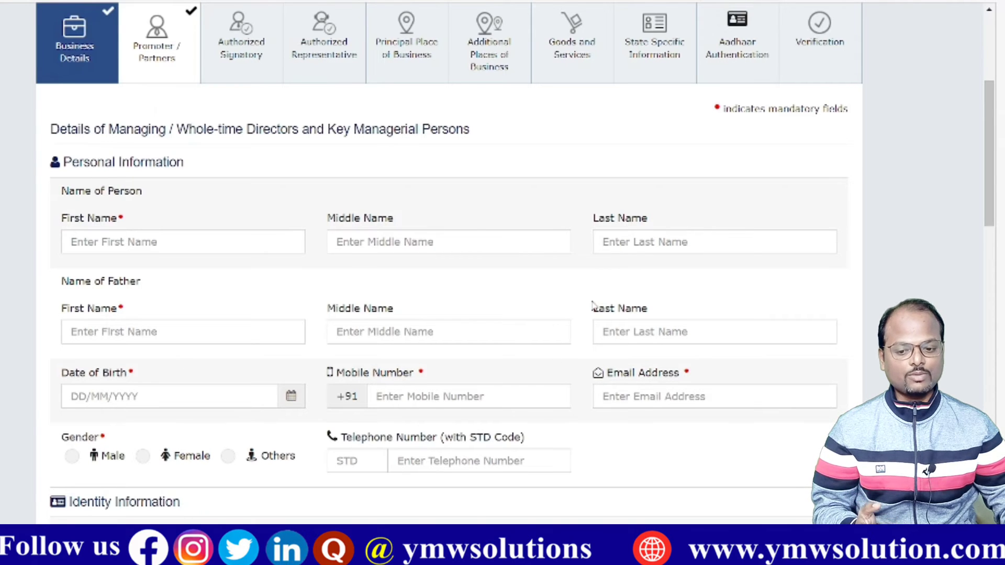
scroll(594, 306, "down", 2)
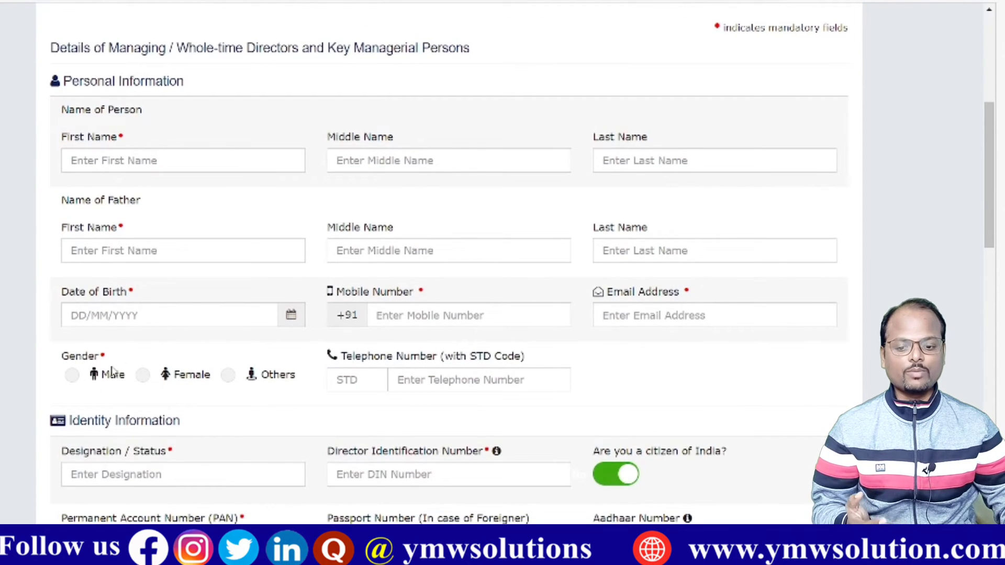
left_click(73, 375)
Step: Upload the new promoter's photograph from the photos folder
scroll(135, 230, "down", 5)
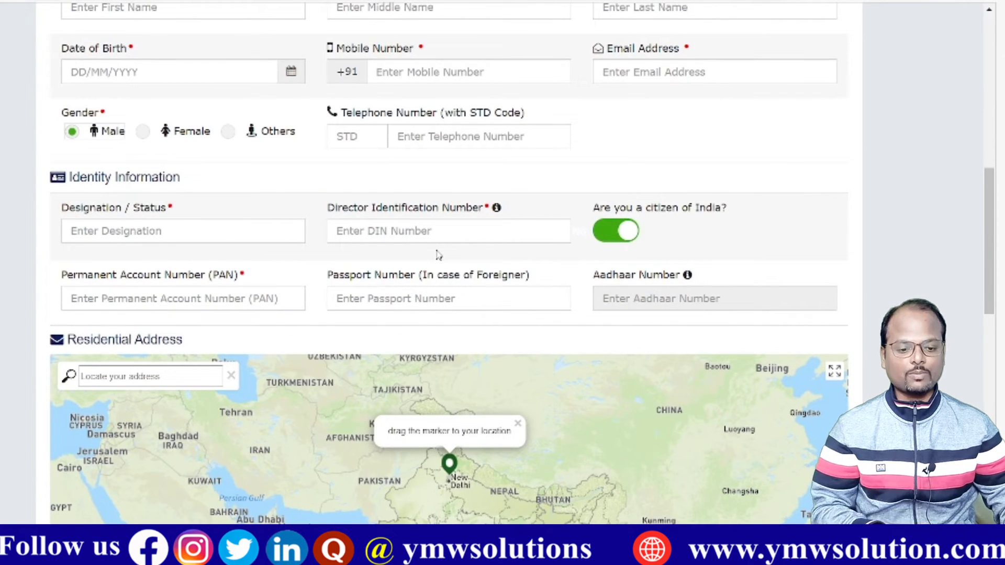
scroll(738, 293, "down", 5)
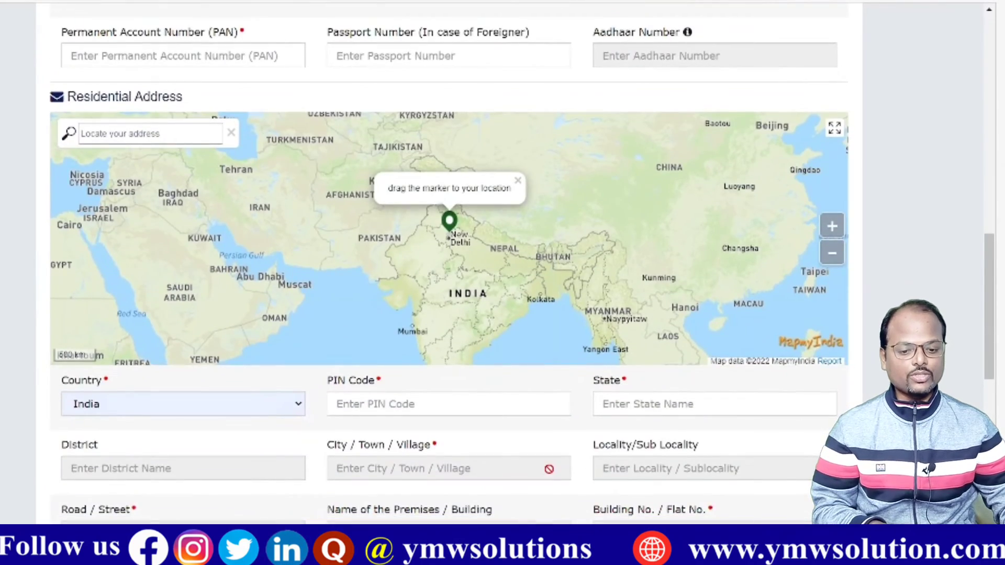
scroll(525, 460, "down", 3)
scroll(457, 396, "down", 2)
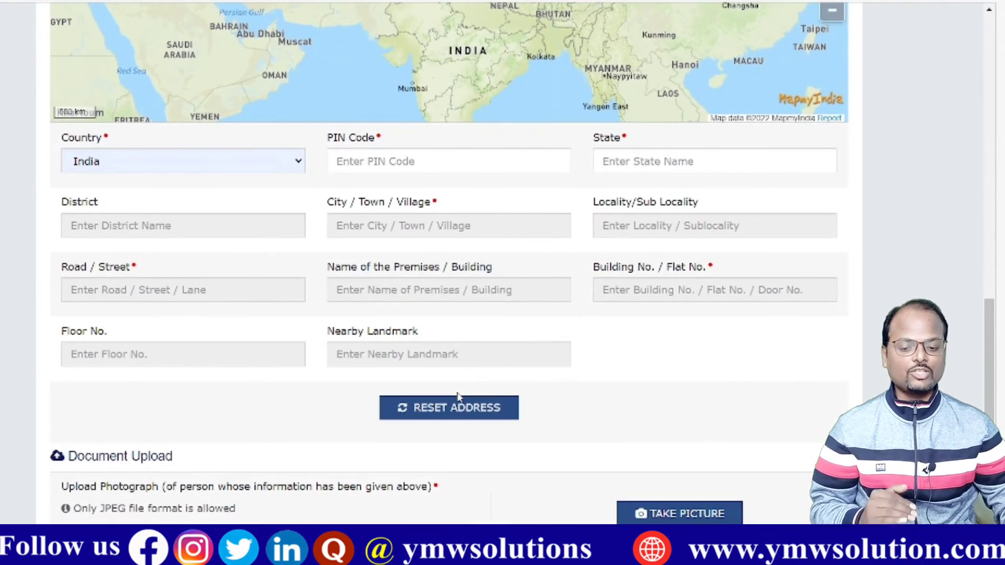
scroll(457, 396, "down", 3)
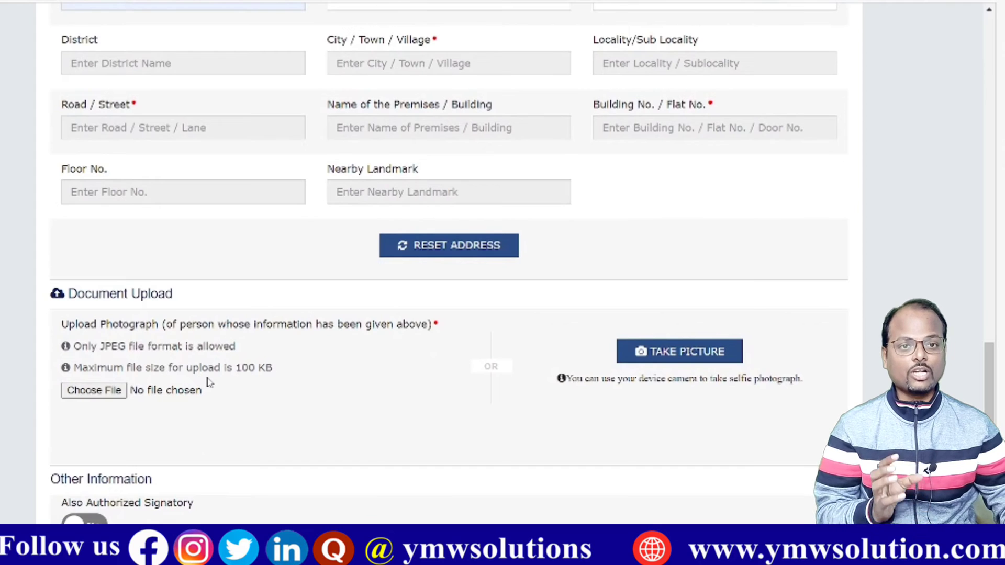
left_click(99, 390)
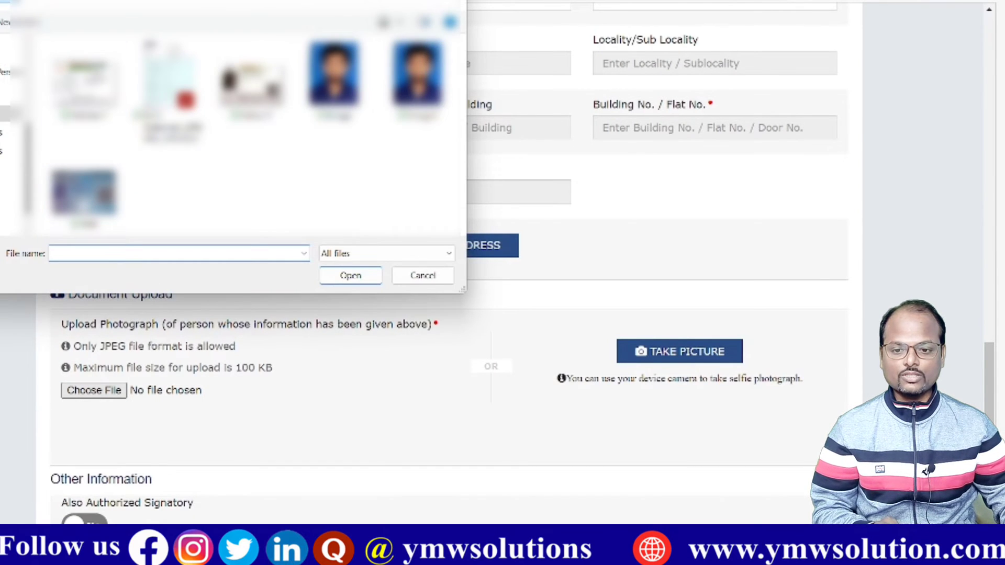
left_click(9, 2)
double_click(89, 116)
double_click(83, 176)
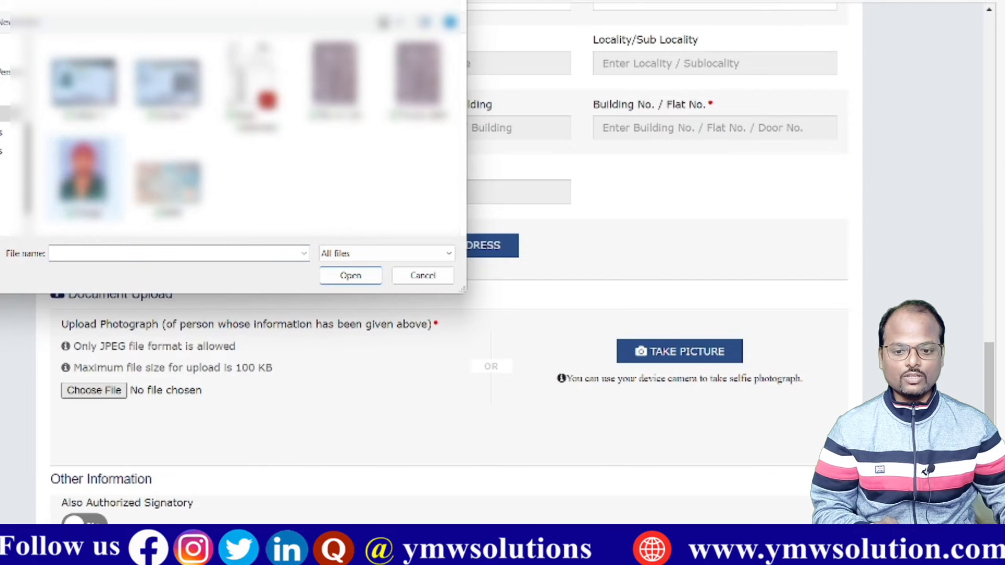
scroll(503, 262, "down", 2)
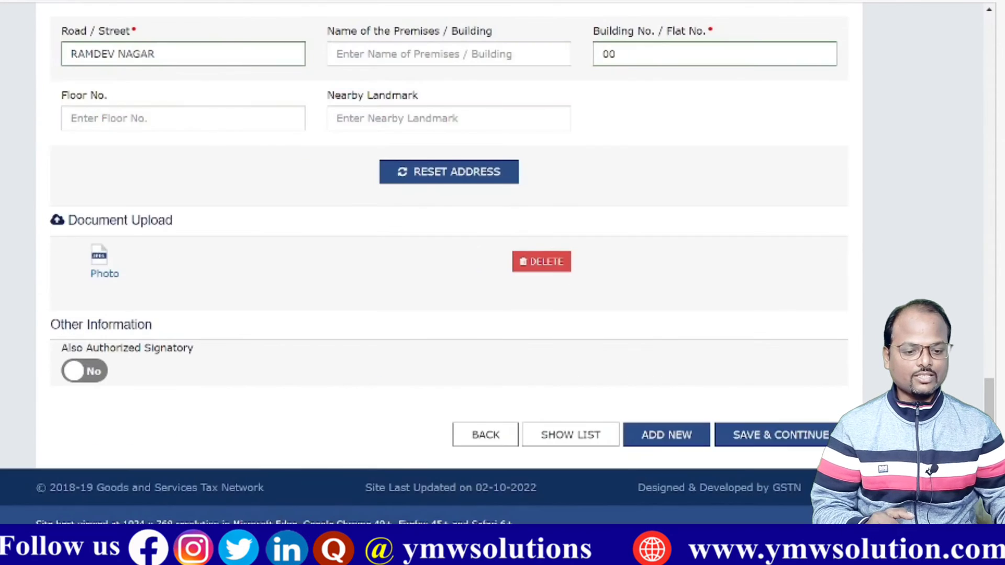
Step: Save the promoter details, mark the signatory as Primary Authorized Signatory, and list proof document types
left_click(770, 436)
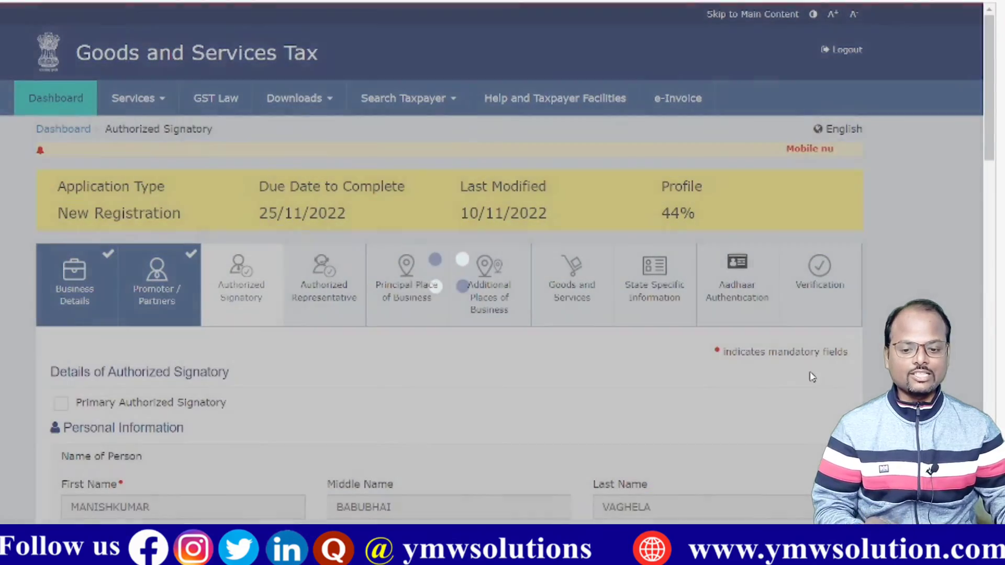
scroll(654, 264, "down", 2)
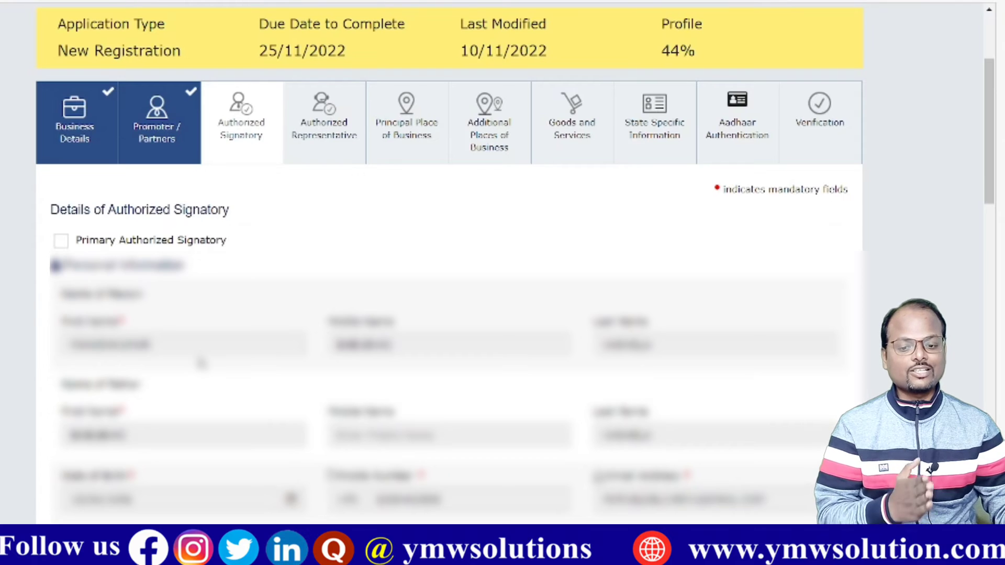
left_click(61, 242)
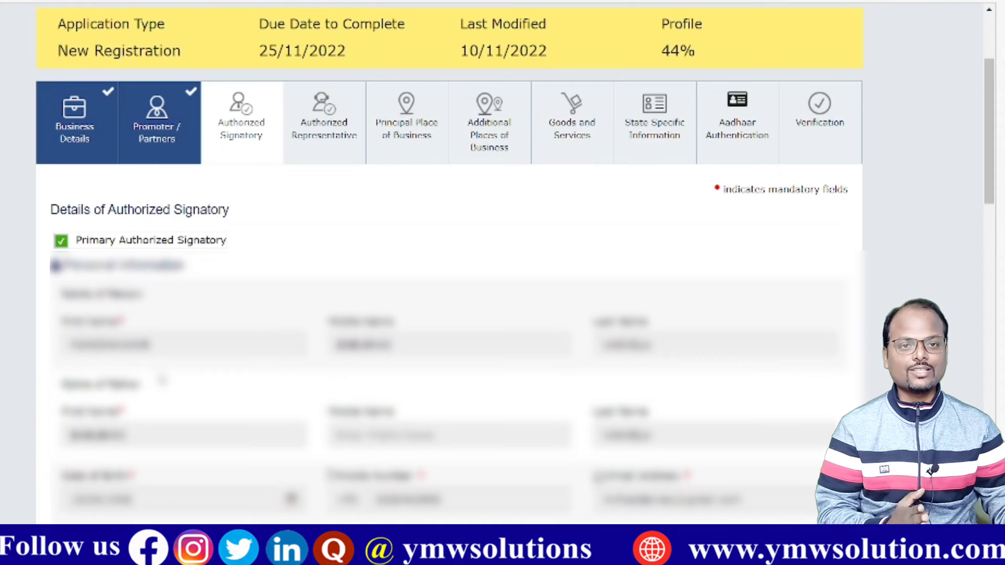
scroll(607, 330, "down", 10)
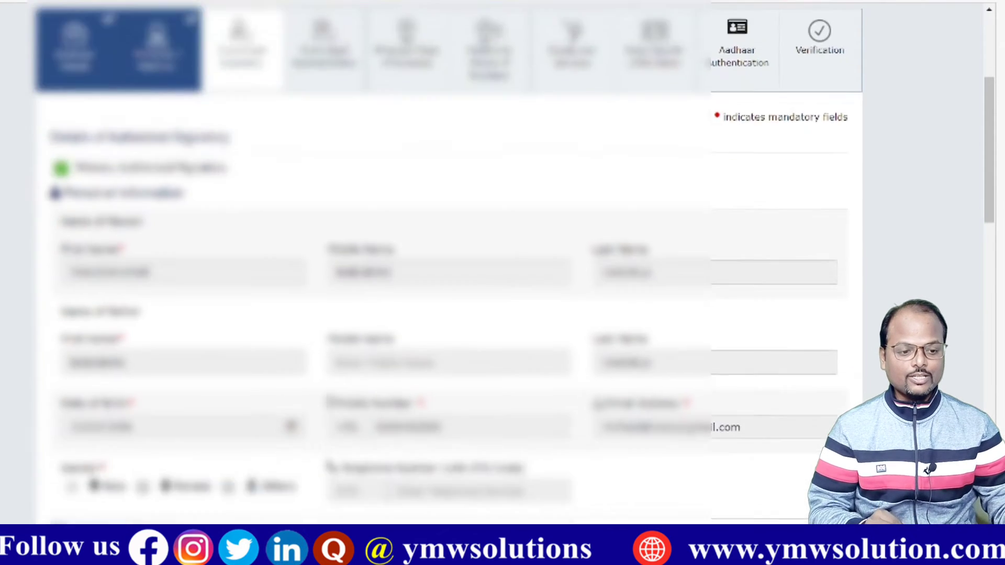
scroll(607, 330, "down", 15)
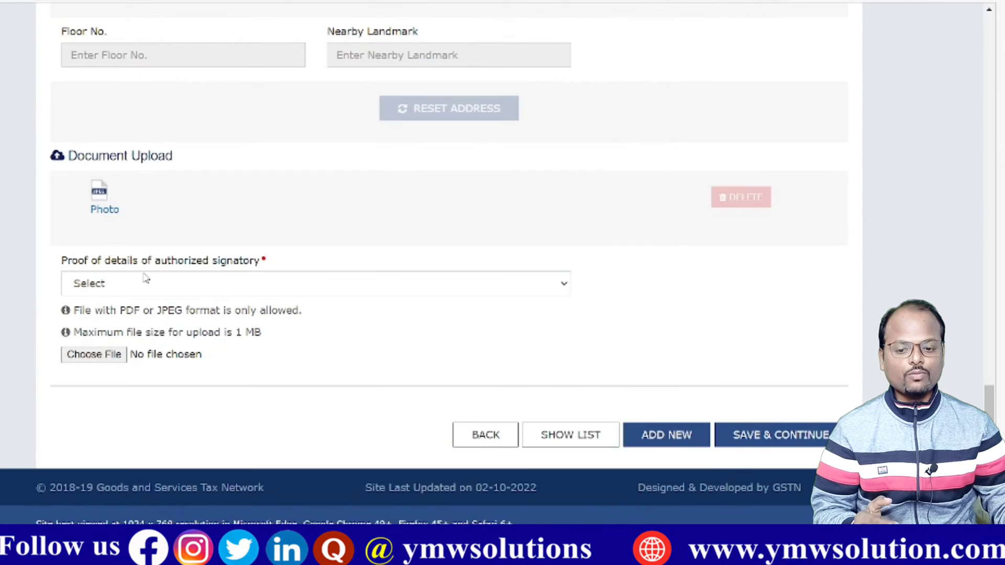
left_click(197, 289)
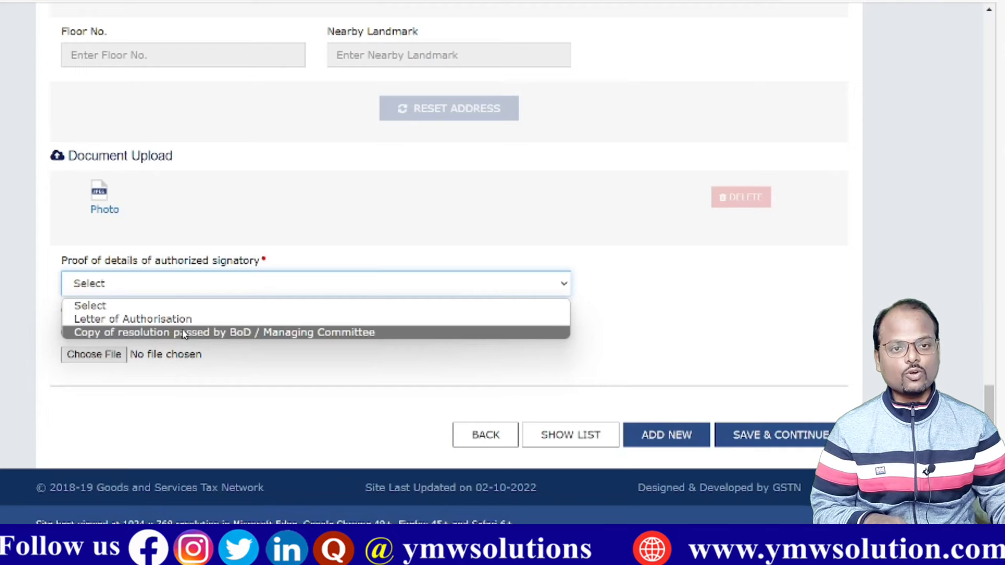
Step: Set proof to 'Copy of resolution passed by BoD / Managing Committee', upload Resolution1.pdf, and view it
left_click(183, 333)
left_click(81, 355)
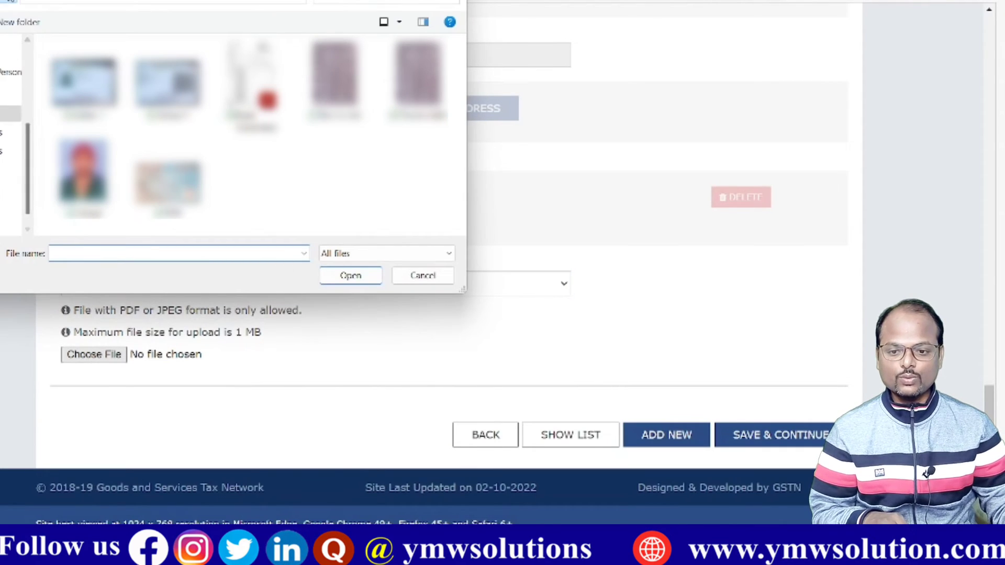
scroll(157, 152, "down", 1)
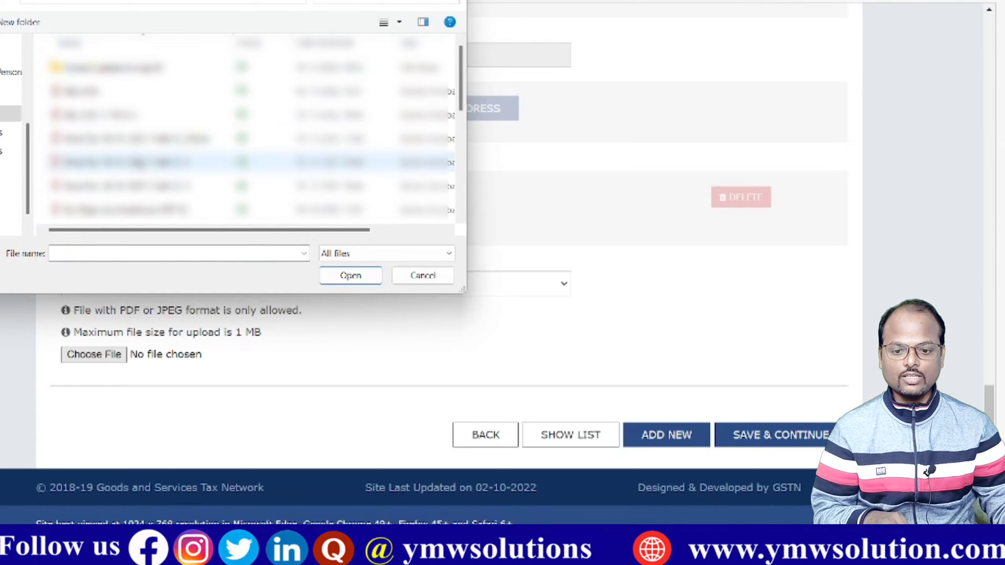
double_click(111, 187)
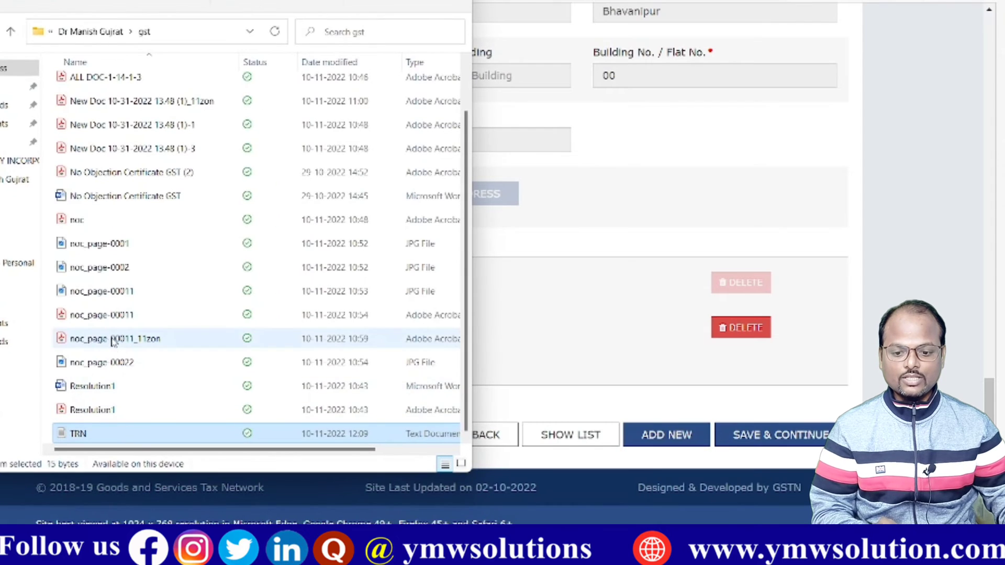
left_click(95, 410)
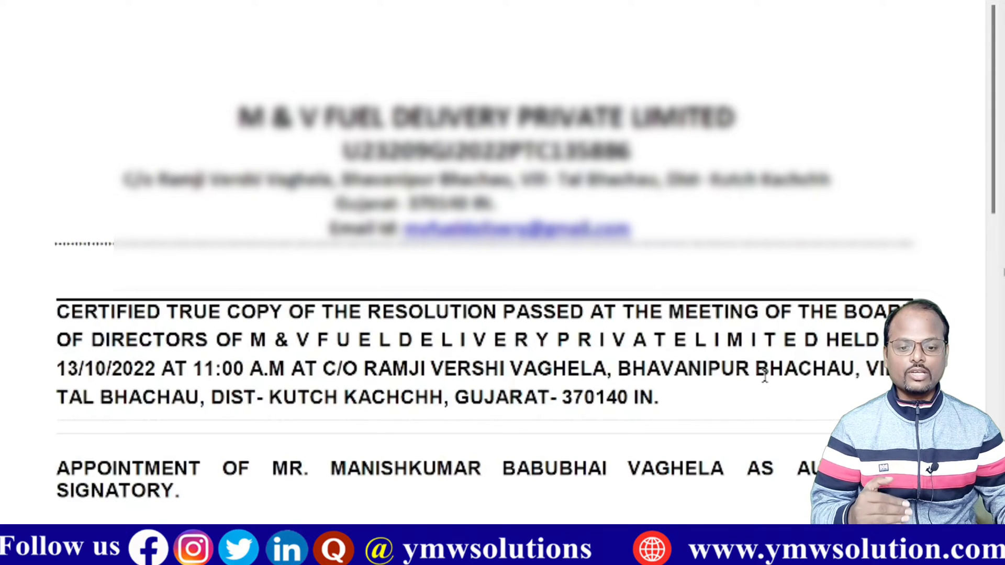
Step: Review the board resolution PDF, then close it to return to the Authorized Signatory form
scroll(764, 374, "down", 6)
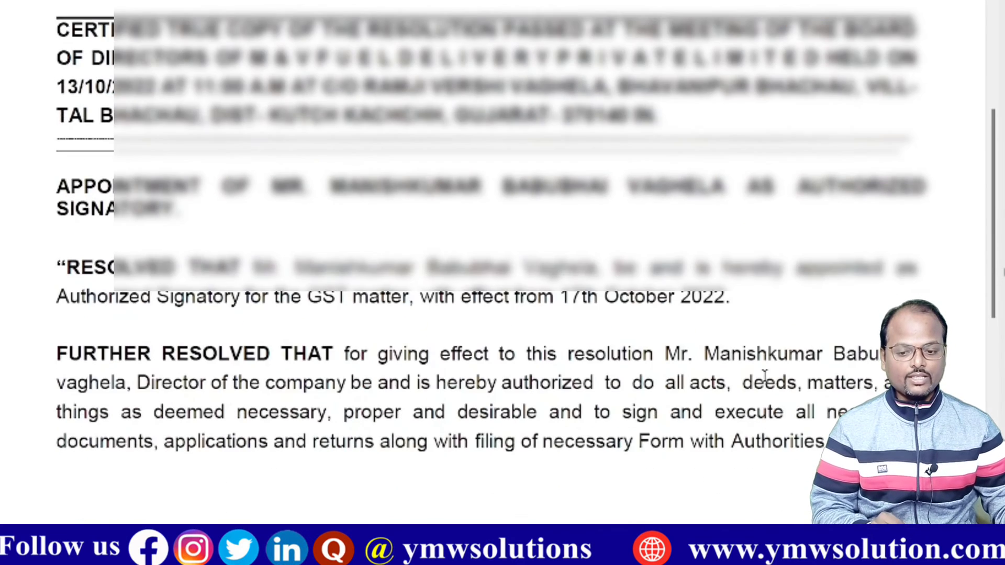
scroll(764, 374, "down", 4)
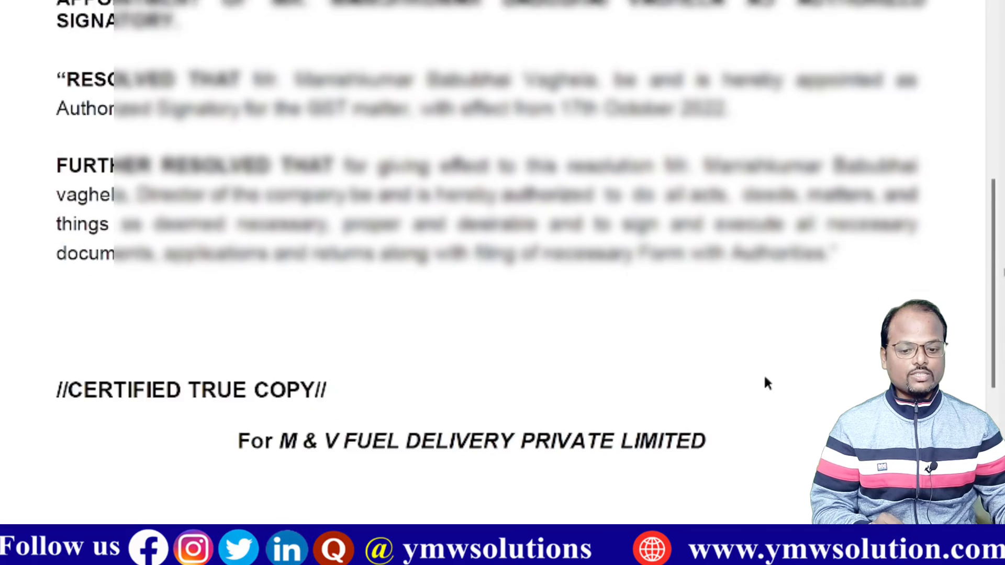
scroll(764, 377, "down", 6)
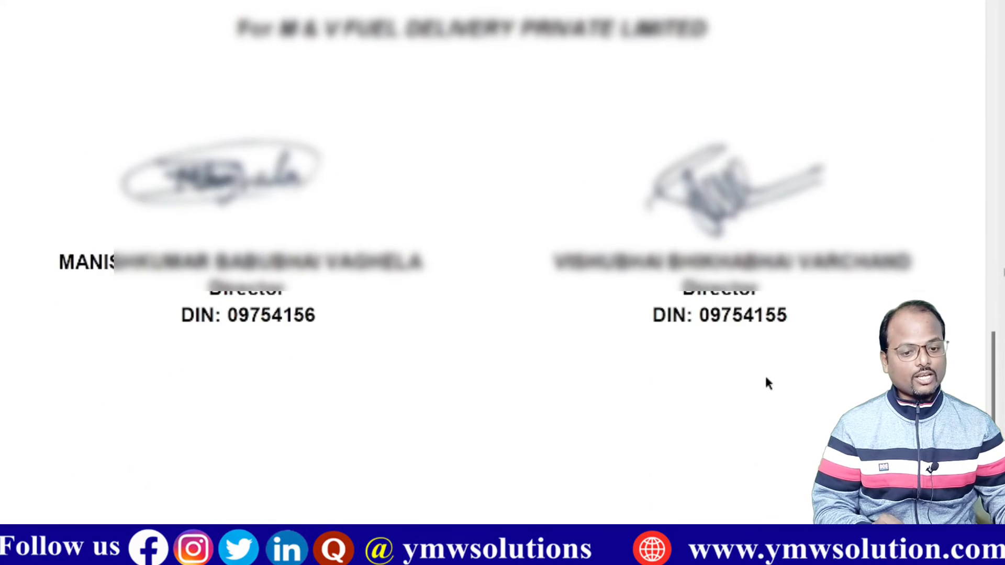
scroll(765, 376, "up", 8)
scroll(765, 374, "up", 11)
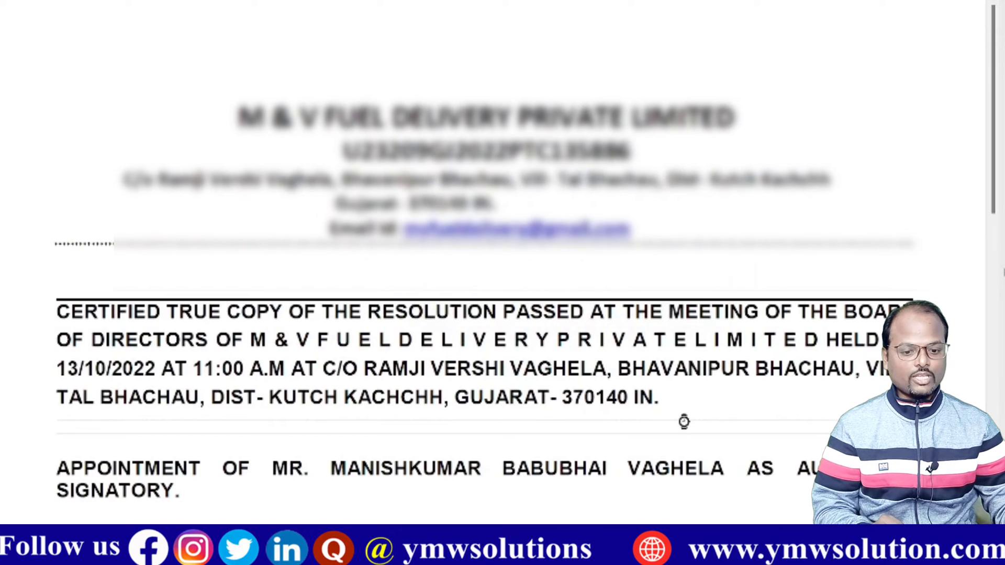
key("ctrl+w")
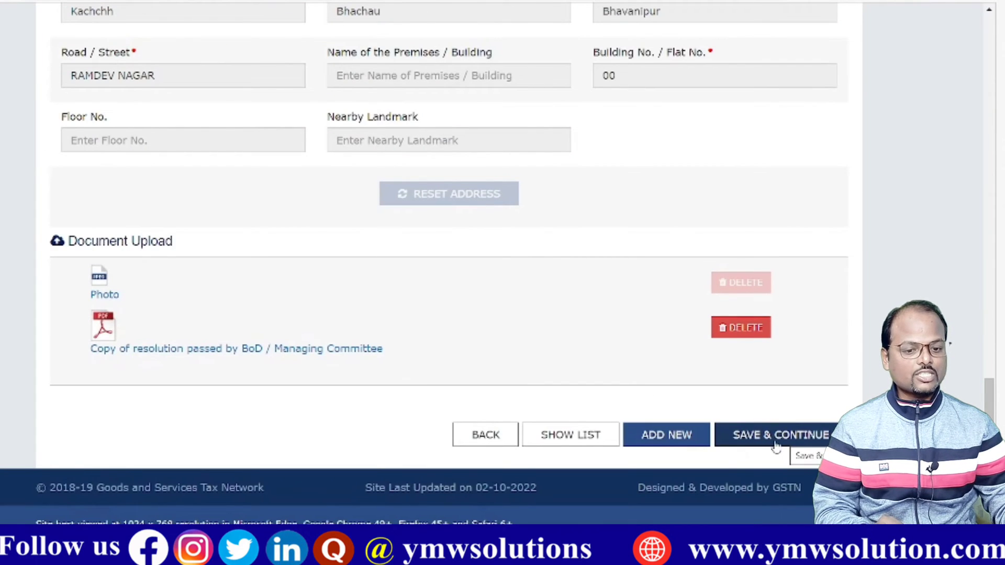
Step: Save the signatory details with Authorized Representative set to No, and proceed to Principal Place of Business
left_click(777, 440)
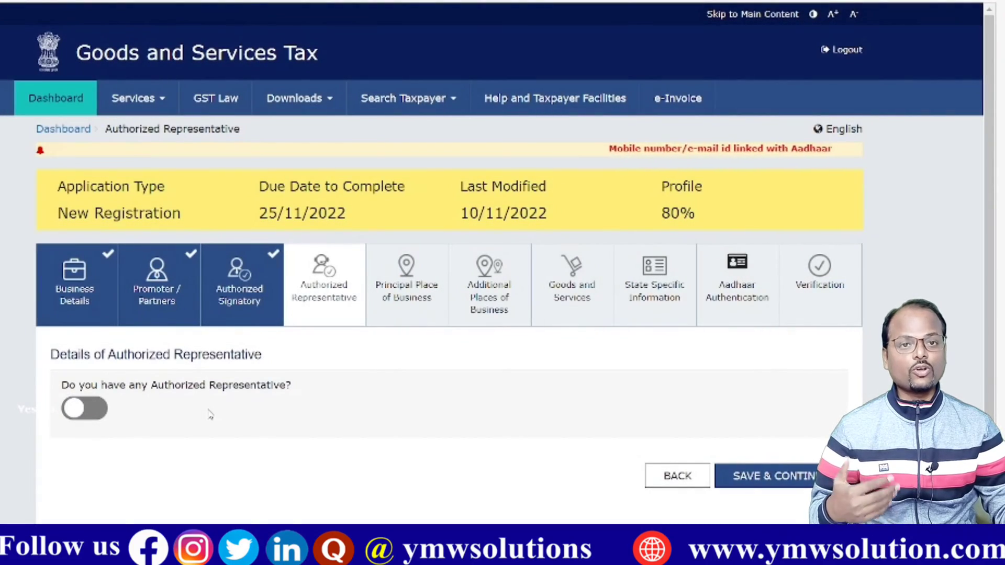
left_click(87, 411)
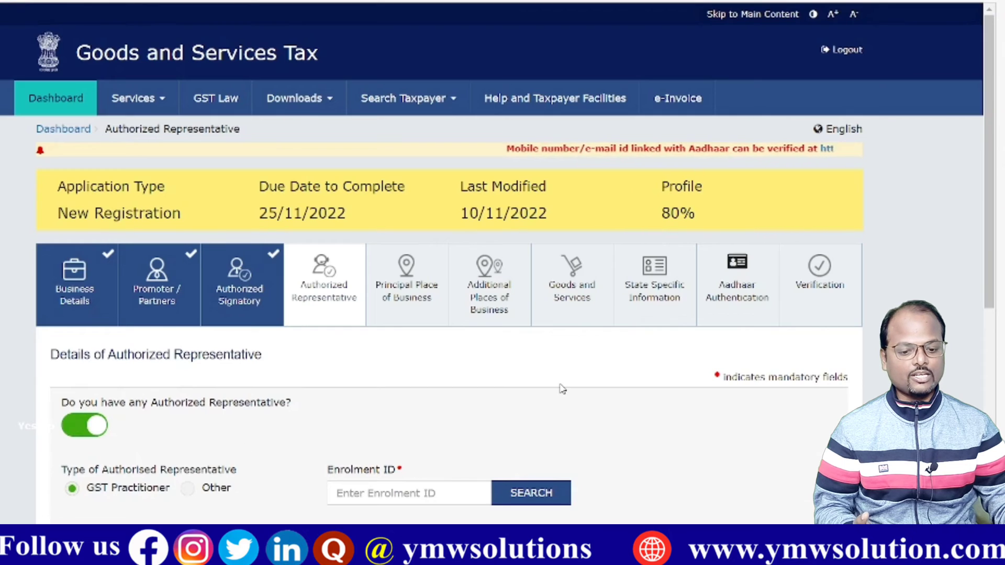
scroll(561, 386, "down", 5)
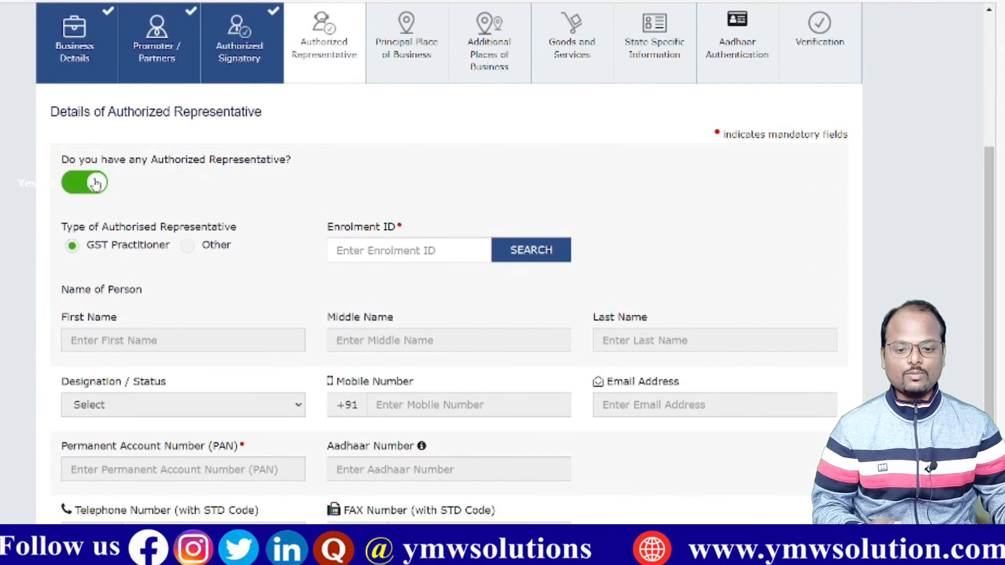
left_click(92, 185)
left_click(802, 344)
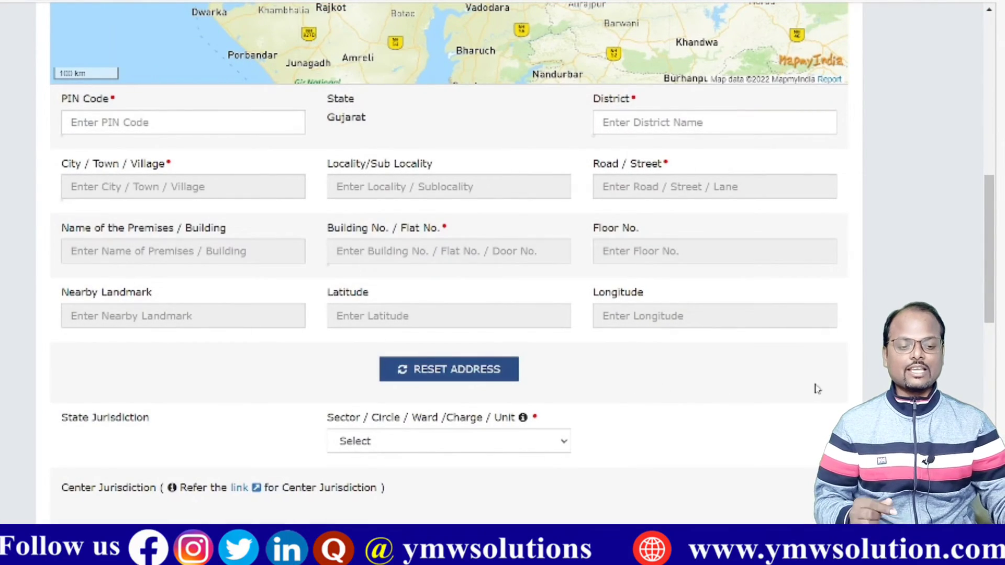
Step: Enter business PIN code 370140, auto-filling district Kachchh and city Bhachau
scroll(835, 387, "up", 10)
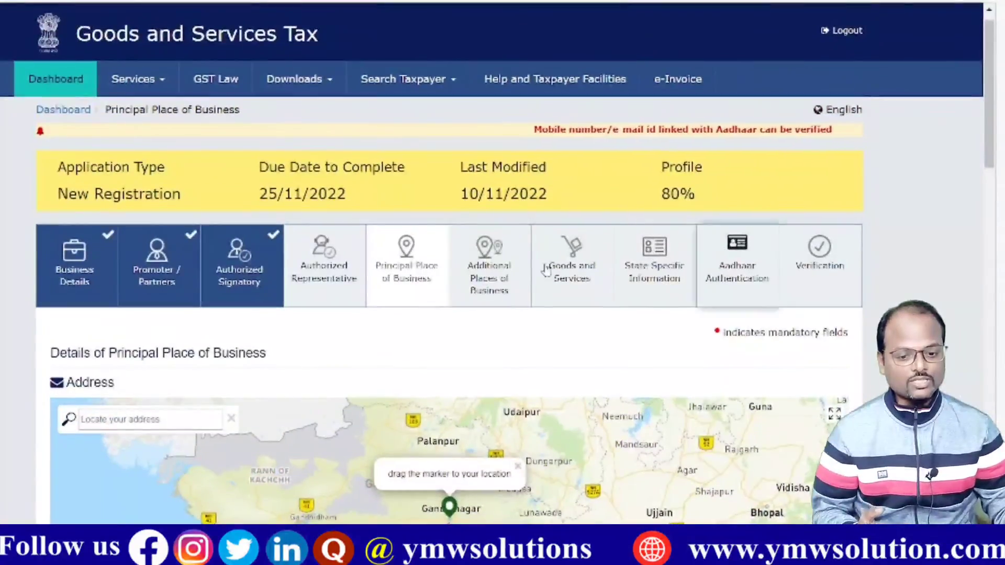
scroll(398, 291, "down", 3)
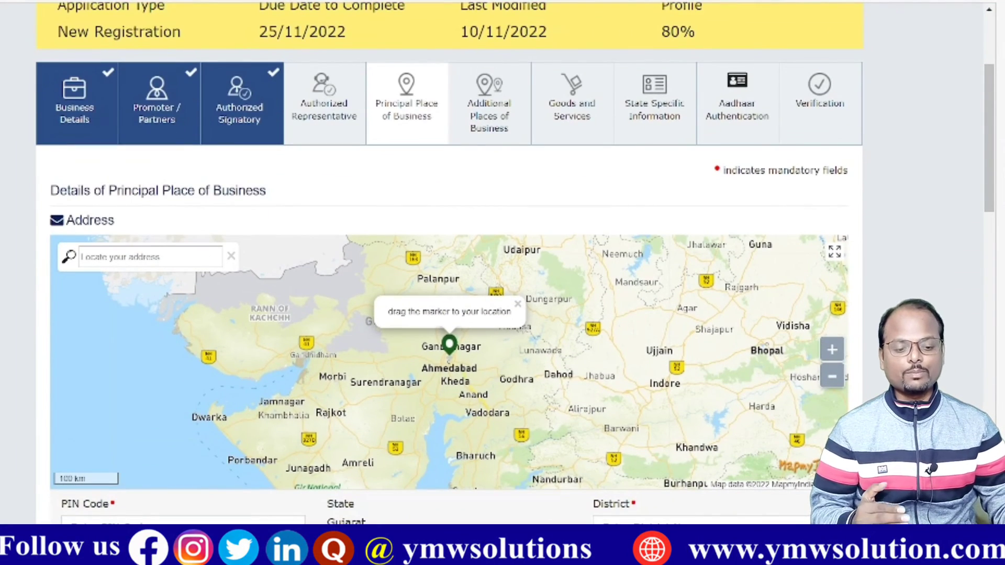
scroll(260, 409, "down", 3)
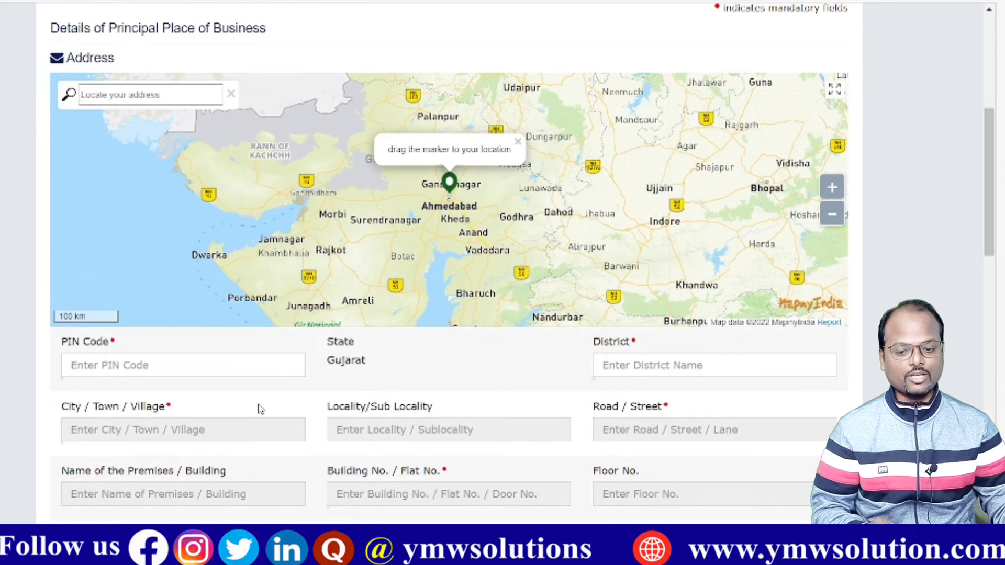
left_click(203, 367)
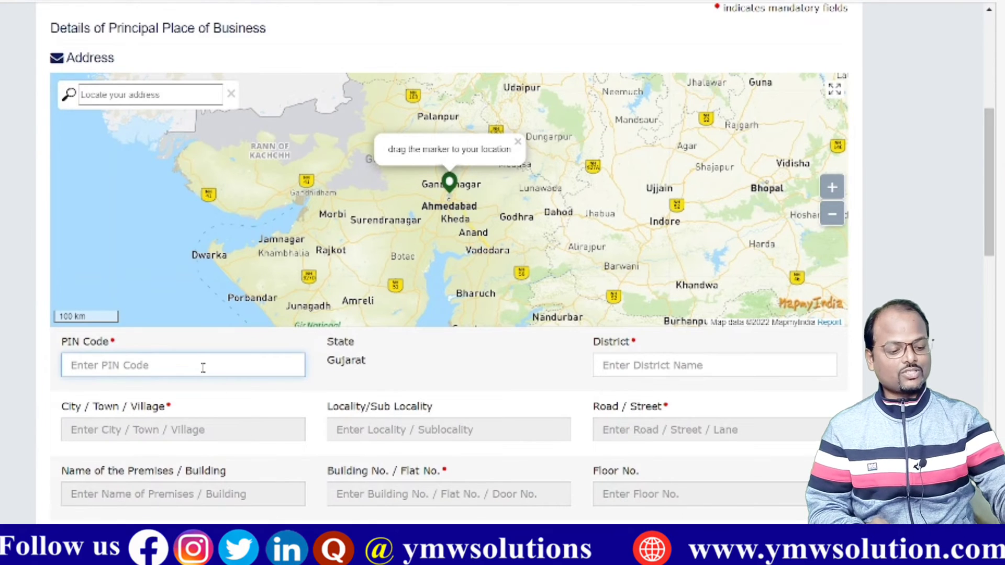
type("370")
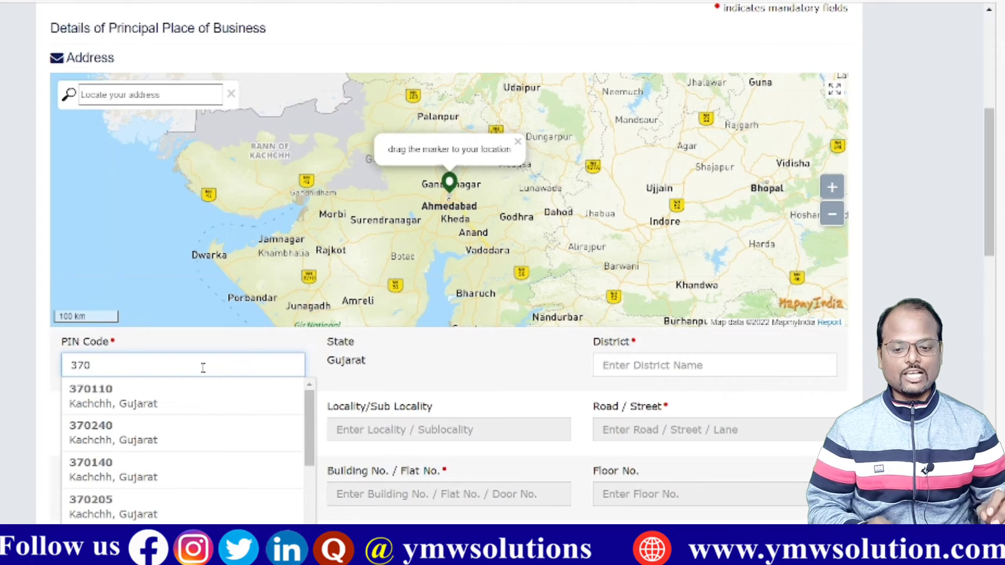
left_click(156, 470)
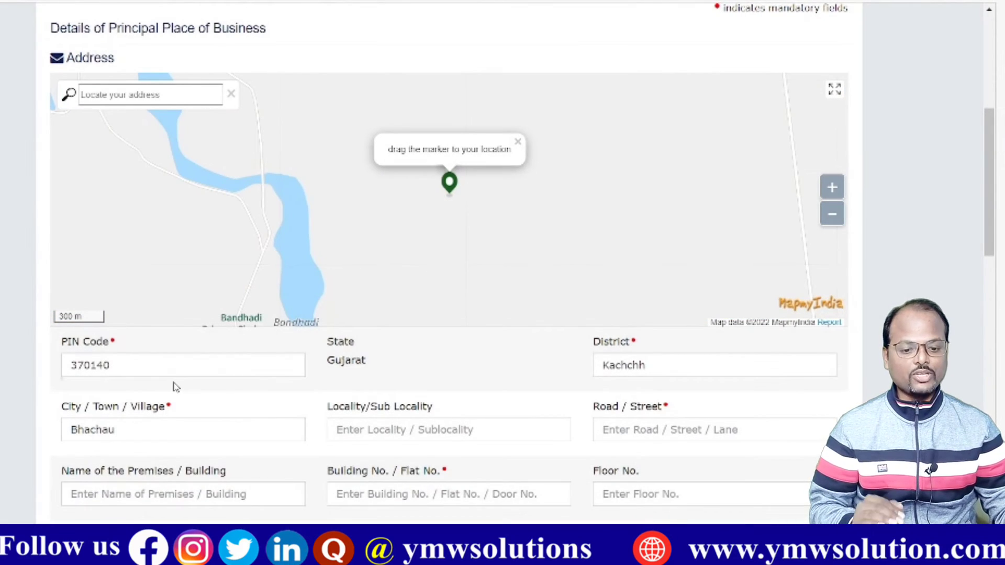
scroll(825, 382, "down", 3)
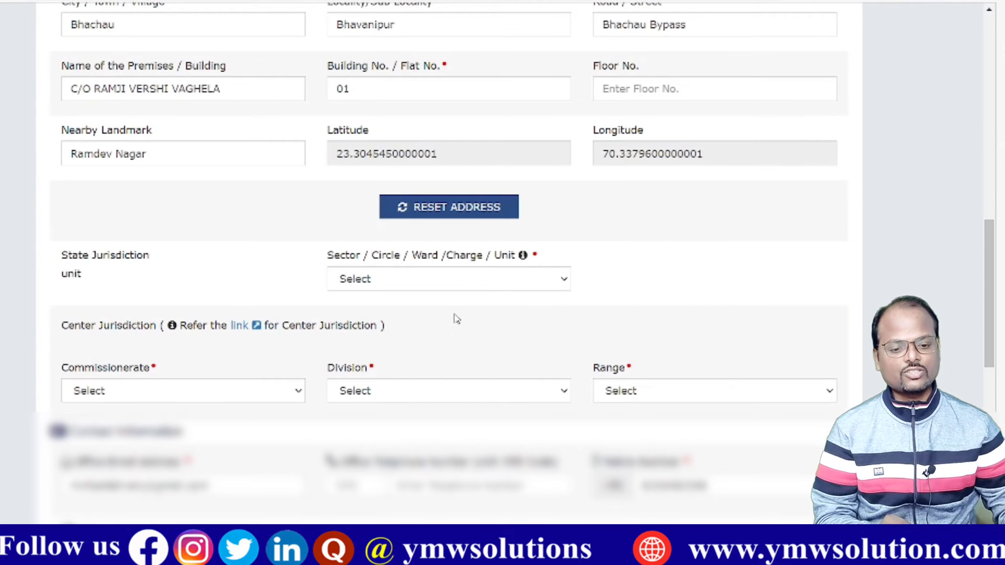
Step: Set the state jurisdiction Sector/Circle/Ward to Ghatak 55 (Bharuch)
left_click(451, 288)
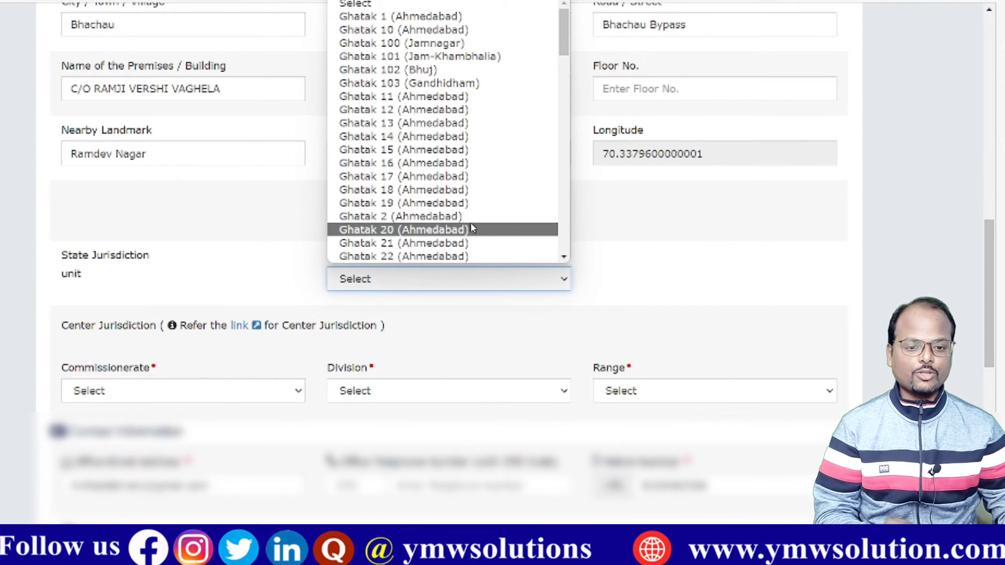
scroll(471, 180, "down", 6)
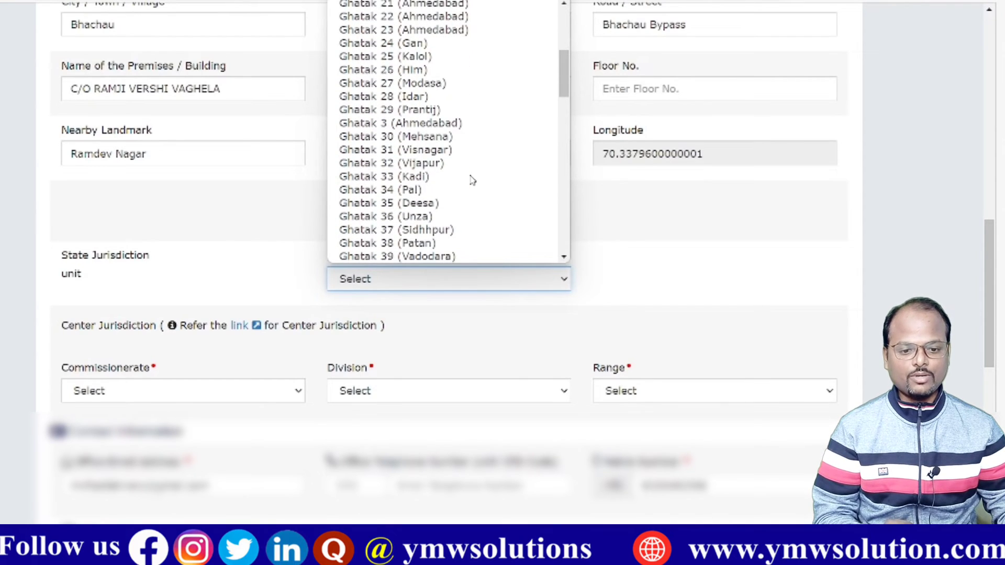
scroll(472, 180, "down", 1)
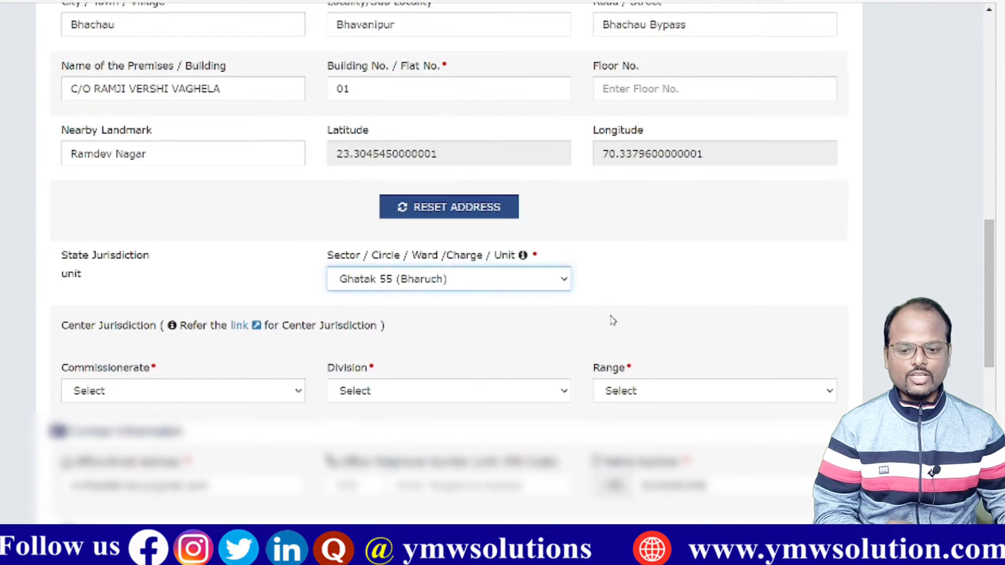
left_click(611, 317)
Step: Set centre jurisdiction: KUTCH -GANDHIDHAM commissionerate, ANJAR BHACHAU division, ANJAR BHACHAU - RANGE II
left_click(193, 400)
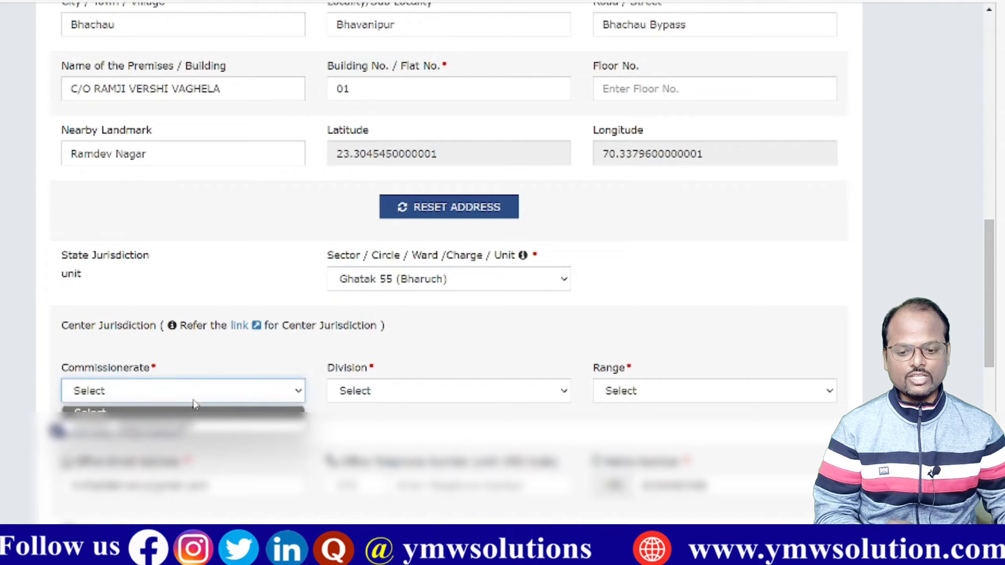
left_click(184, 427)
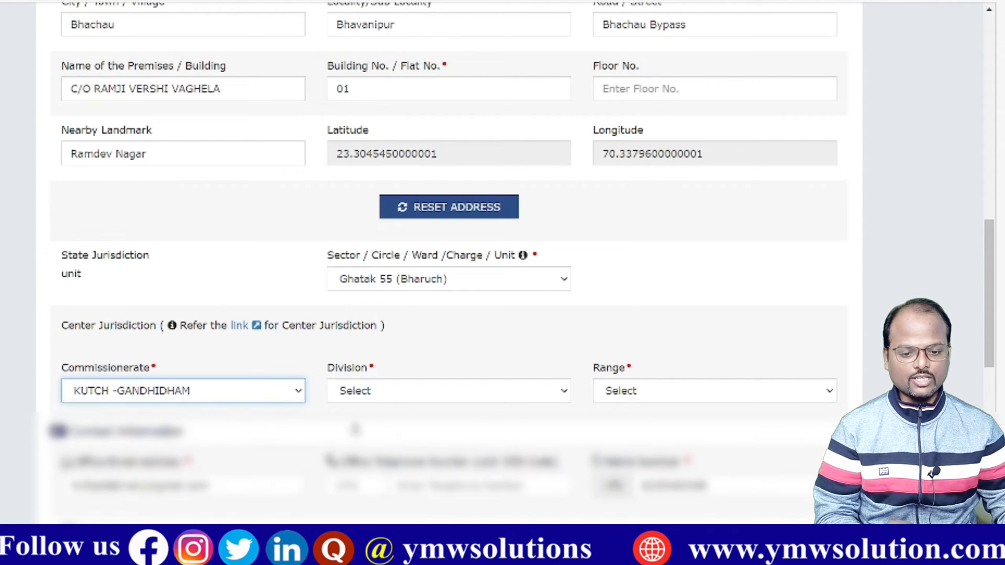
left_click(403, 390)
left_click(403, 427)
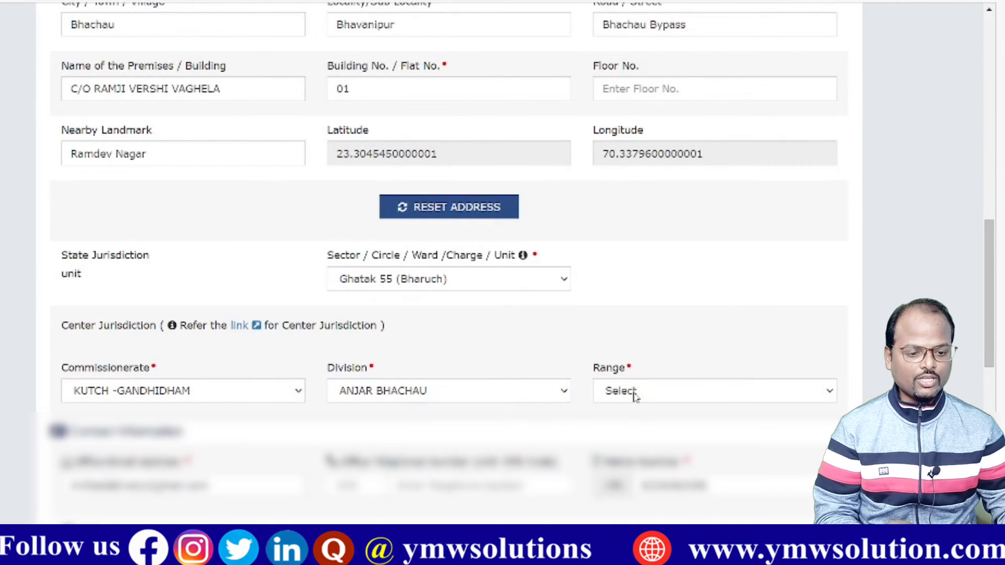
left_click(634, 396)
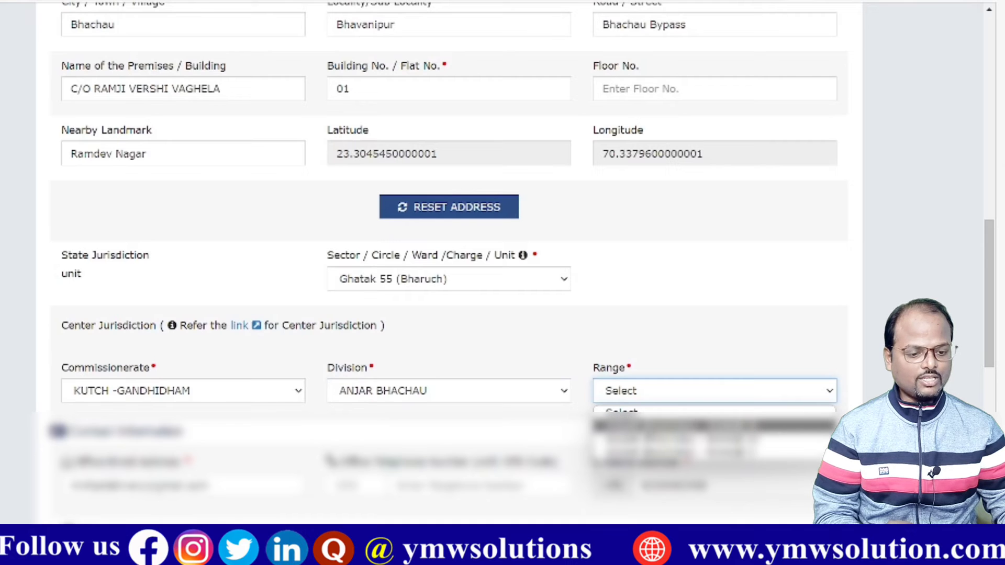
left_click(652, 438)
scroll(511, 384, "down", 2)
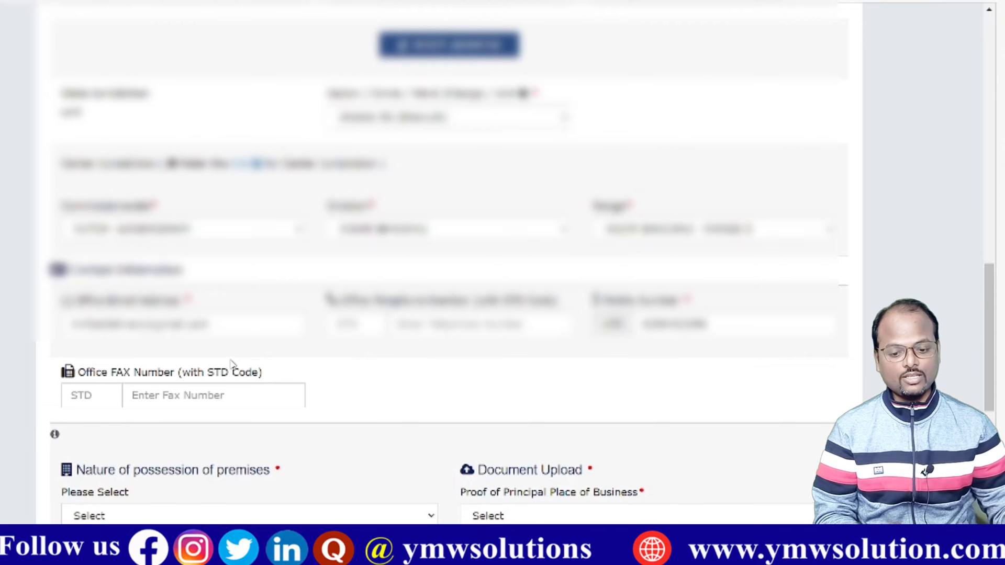
scroll(230, 363, "down", 3)
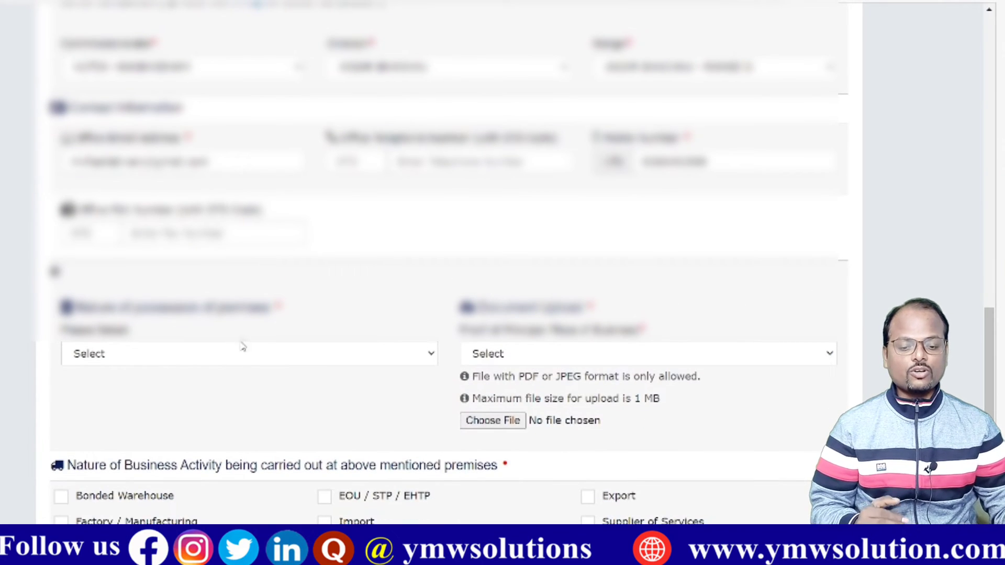
left_click(246, 358)
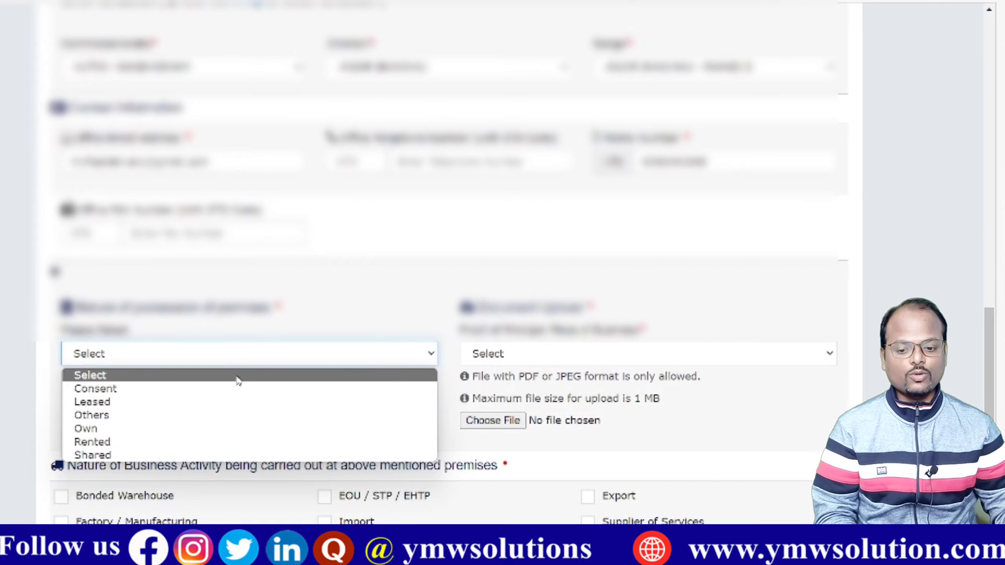
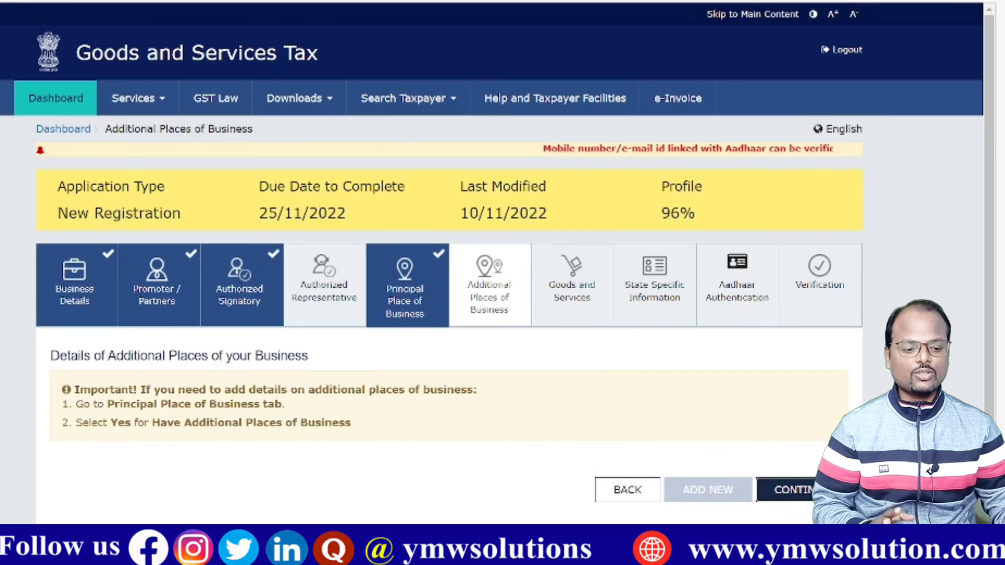
Step: Scroll down the Goods and Services step to the top-5 commodities section
scroll(461, 277, "down", 3)
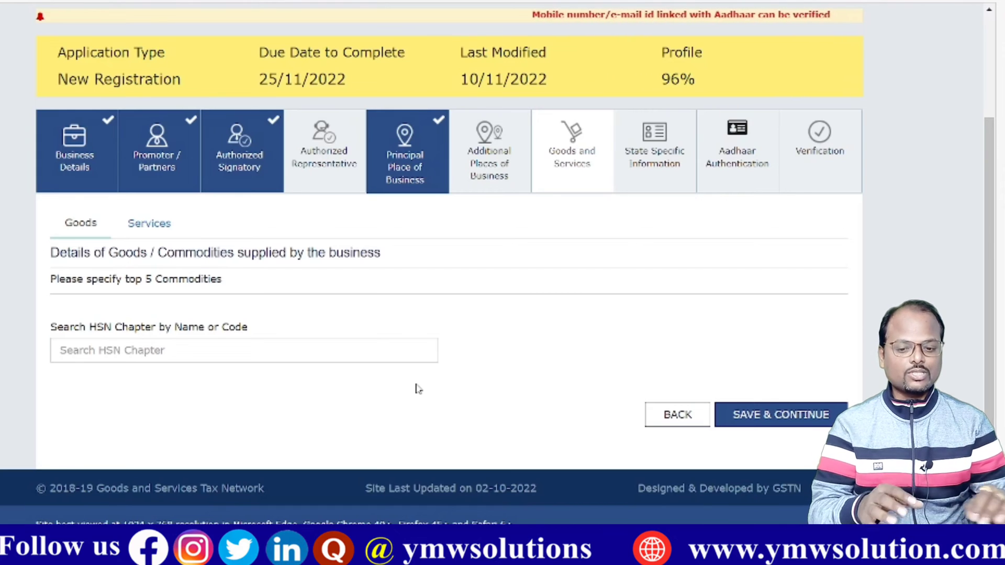
Step: Search 'FUE' and add HSN 841311 fuel-dispensing pumps as the goods, then save
left_click(258, 352)
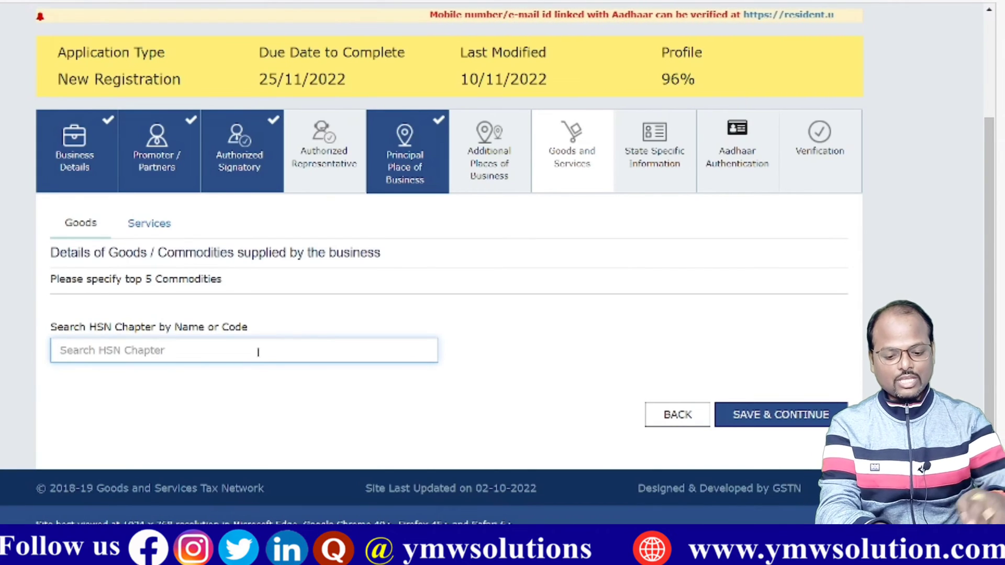
type("FUEL")
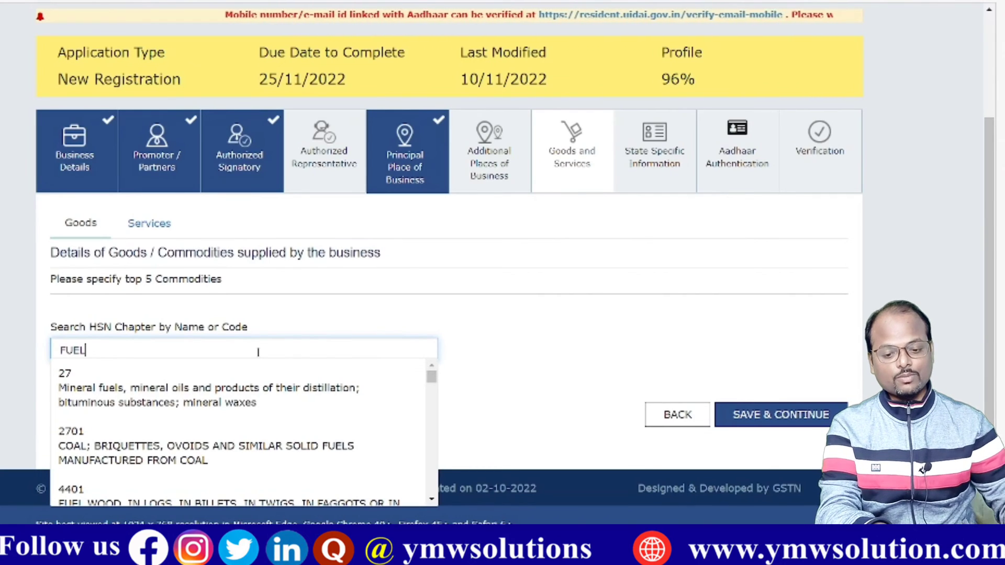
scroll(369, 432, "down", 3)
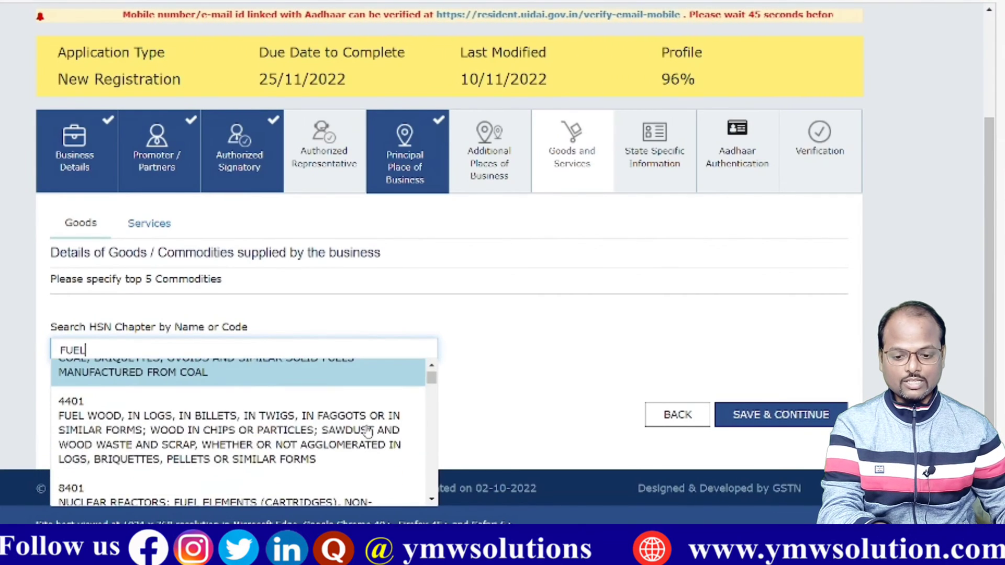
scroll(369, 432, "down", 5)
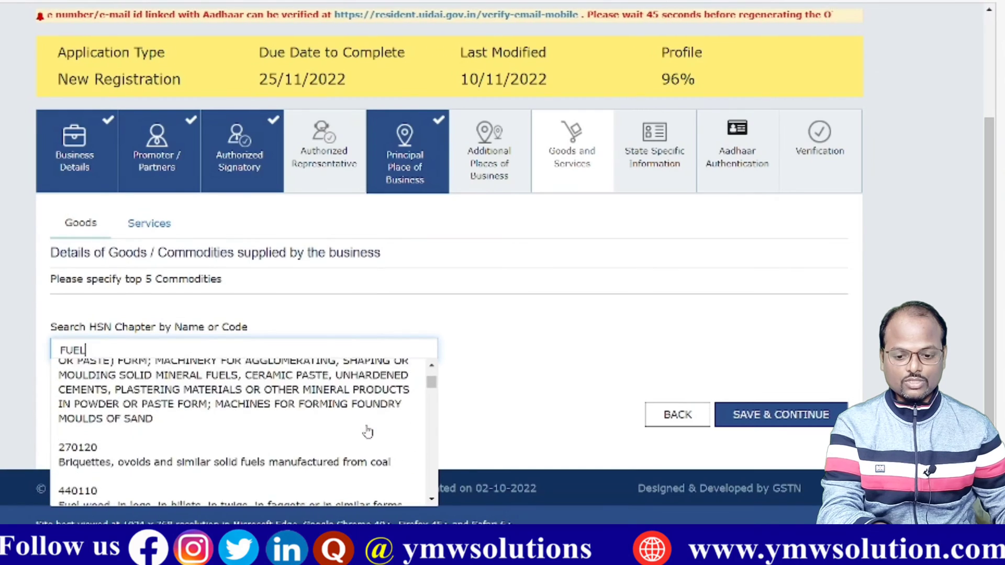
scroll(368, 432, "down", 3)
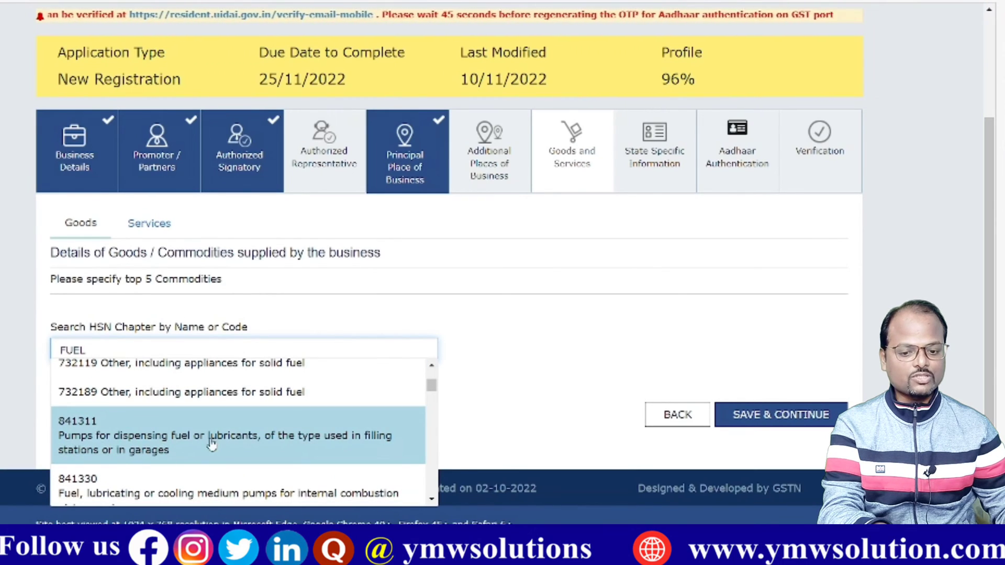
left_click(233, 441)
scroll(606, 348, "down", 2)
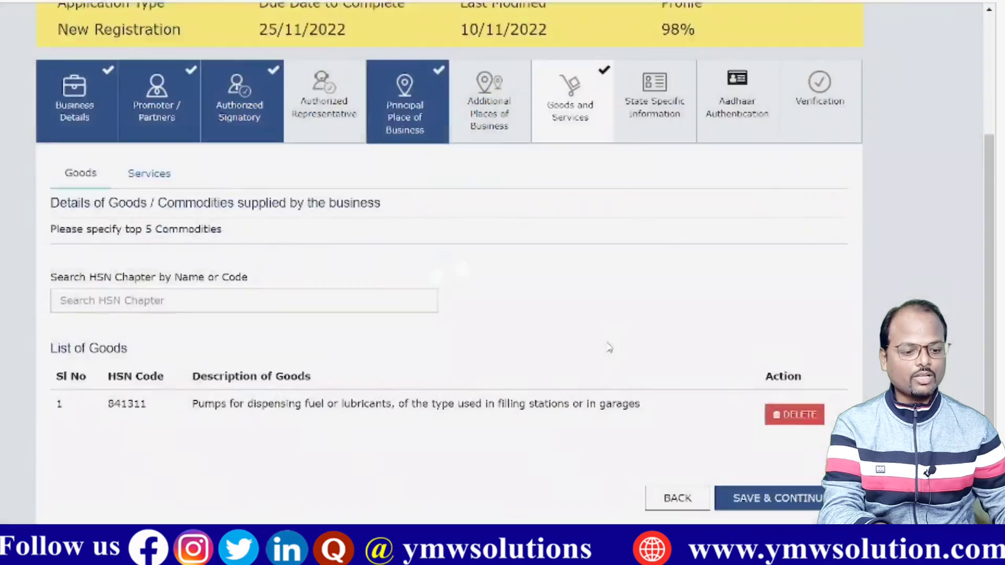
left_click(780, 431)
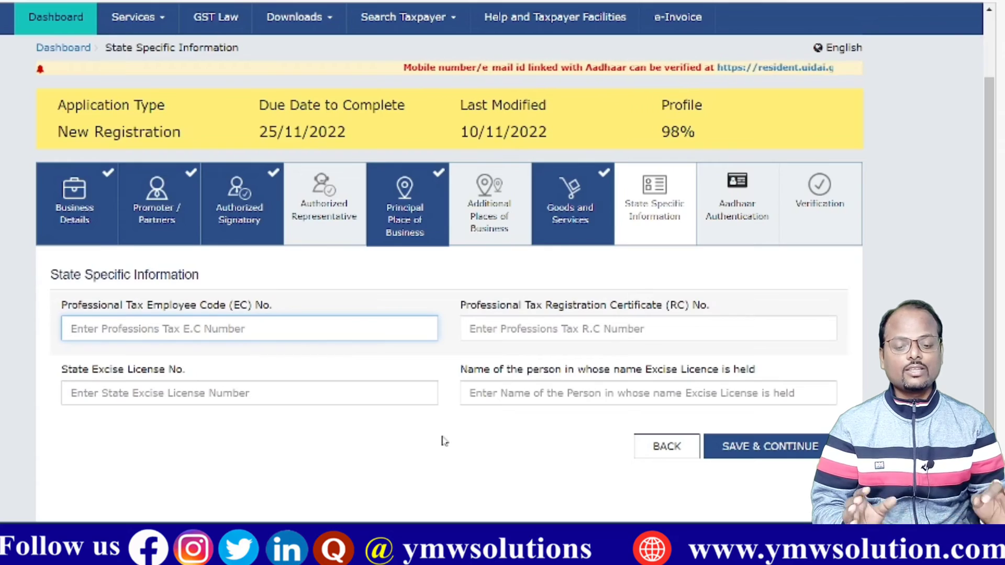
Step: Skip state-specific details and save Aadhaar Authentication as Yes, accepting the warning
left_click(769, 446)
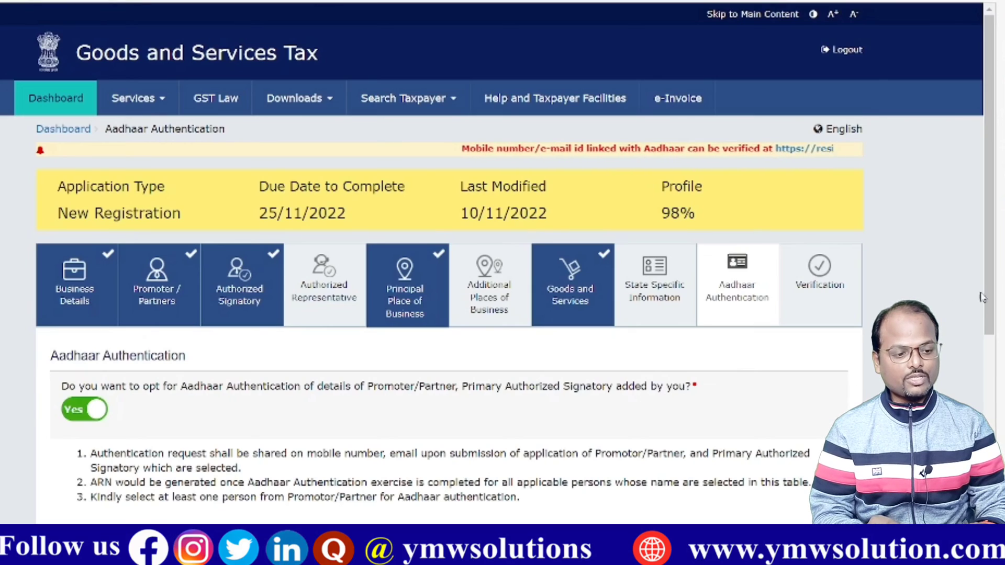
left_click_drag(988, 312, 988, 465)
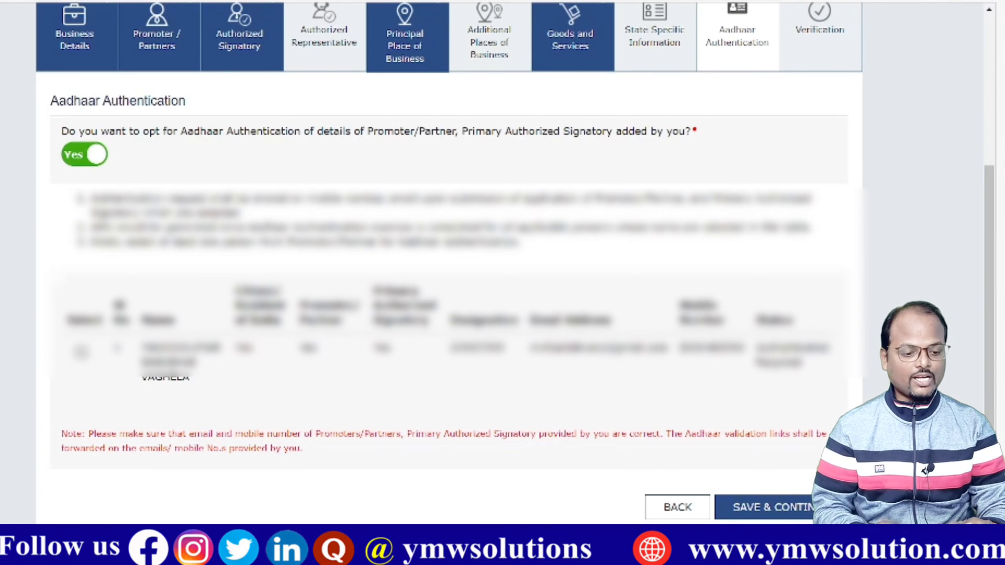
left_click(764, 508)
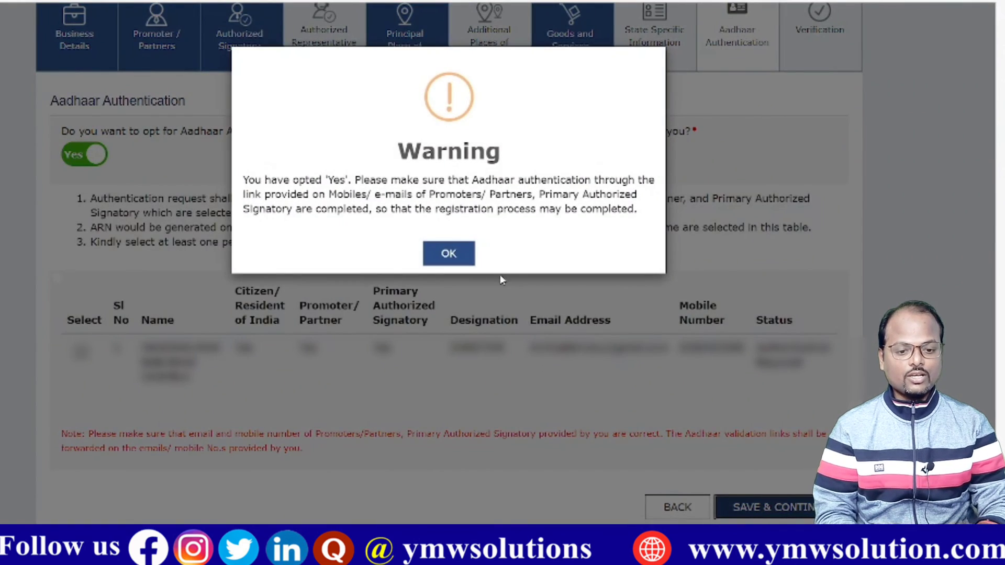
left_click(448, 253)
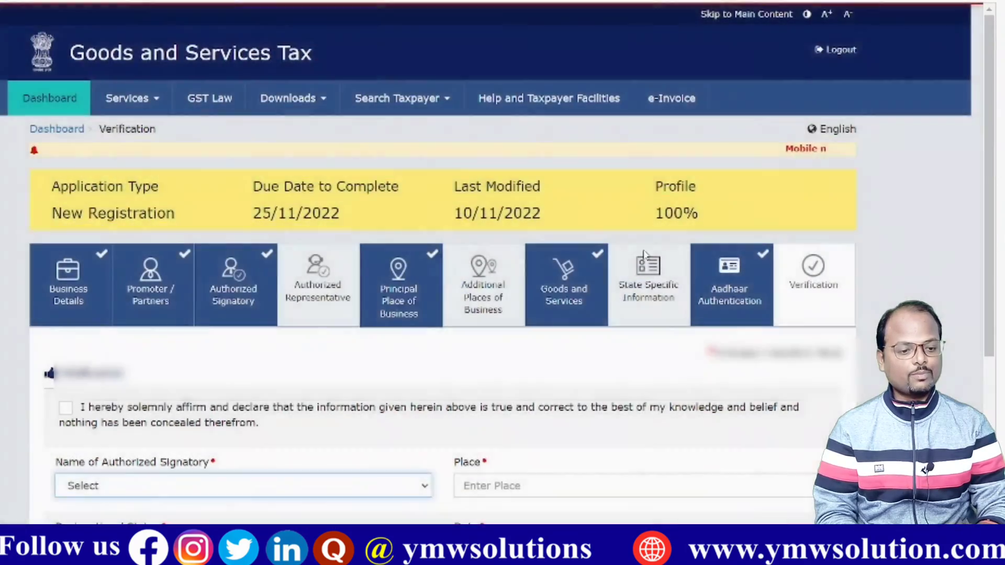
Step: Choose the authorized signatory, enter place KACHCHH, affirm the declaration, and submit with EVC
scroll(992, 379, "down", 4)
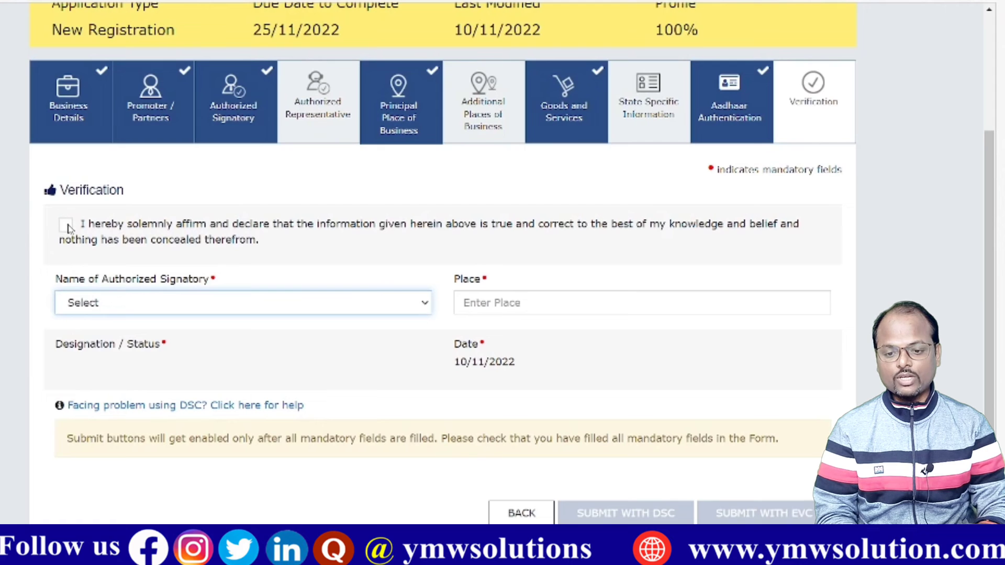
left_click(152, 305)
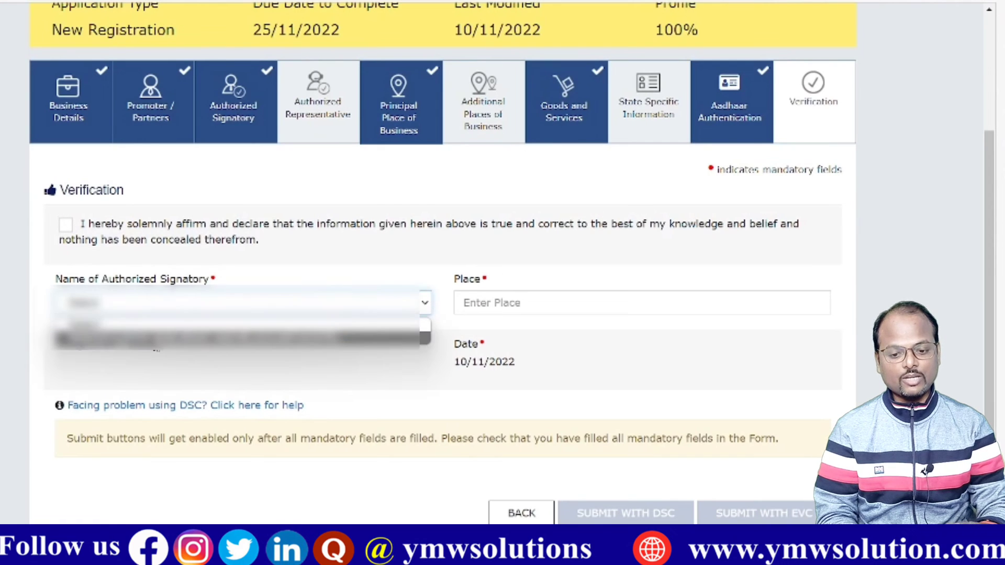
left_click(156, 340)
left_click(519, 300)
type("KACHCHH")
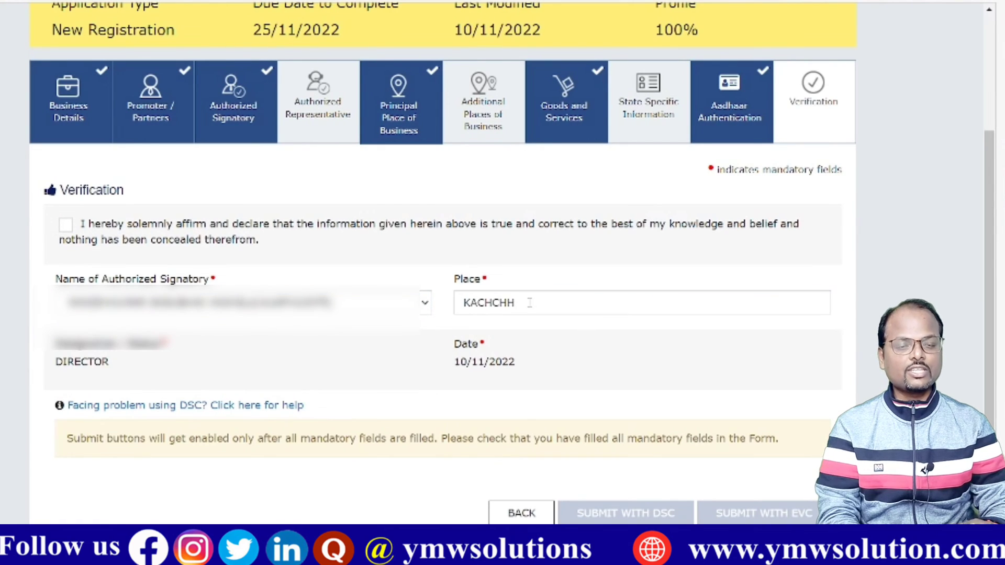
left_click(65, 225)
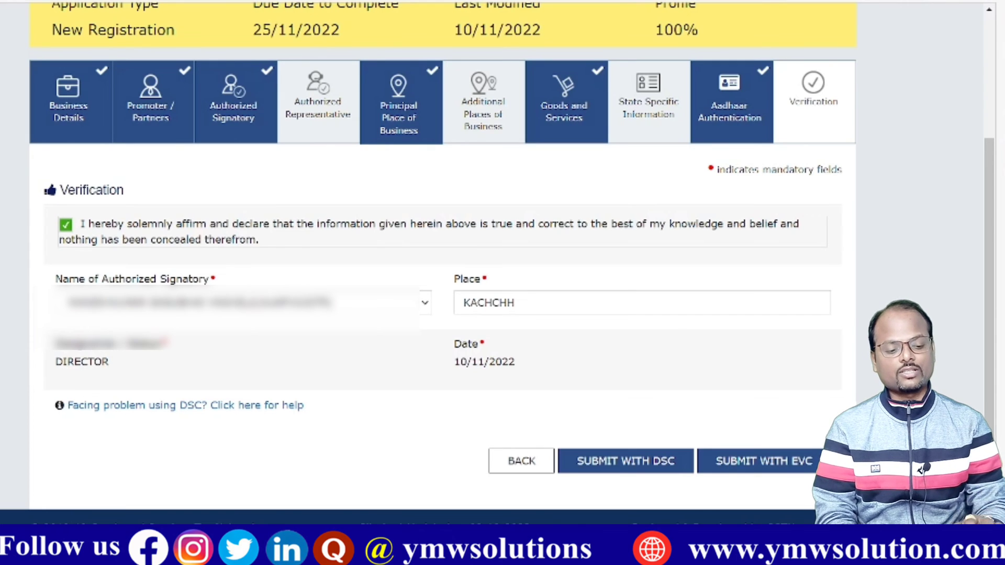
left_click(757, 463)
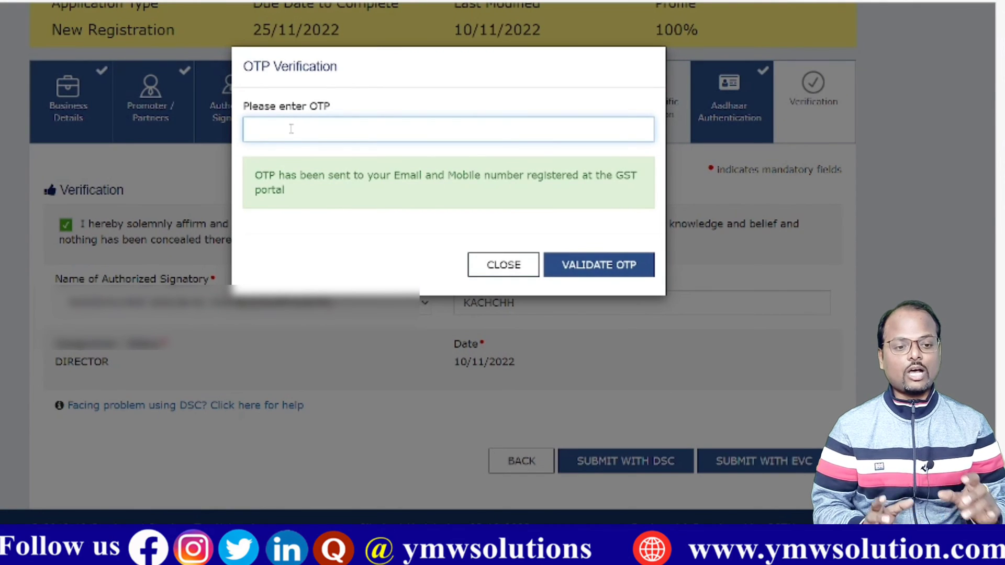
Step: Paste the received EVC OTP and validate it to submit the application
key("ctrl+v")
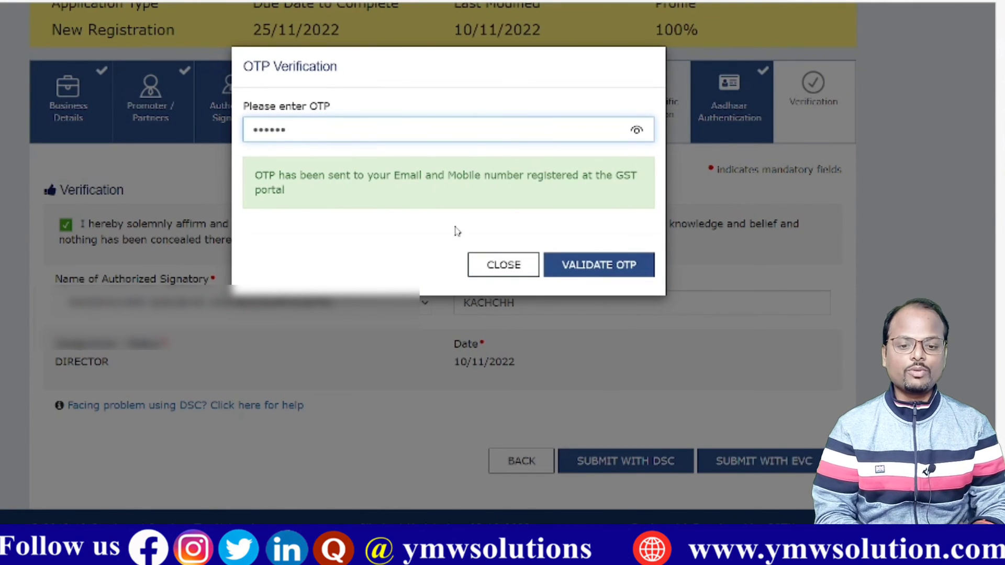
left_click(594, 269)
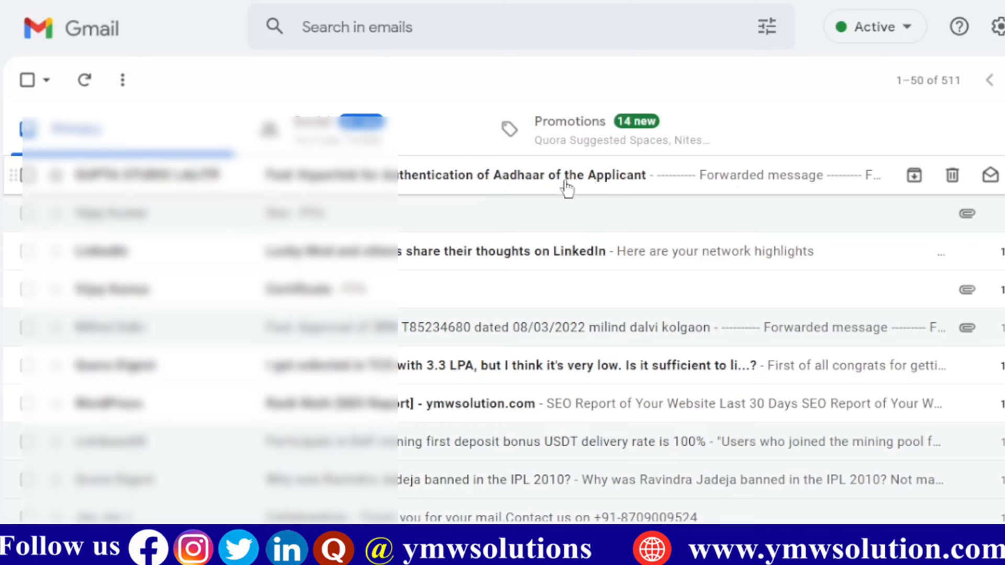
Step: Open the 'Hyperlink for Authentication of Aadhaar of the Applicant' email and follow its link
left_click(685, 184)
scroll(431, 367, "down", 2)
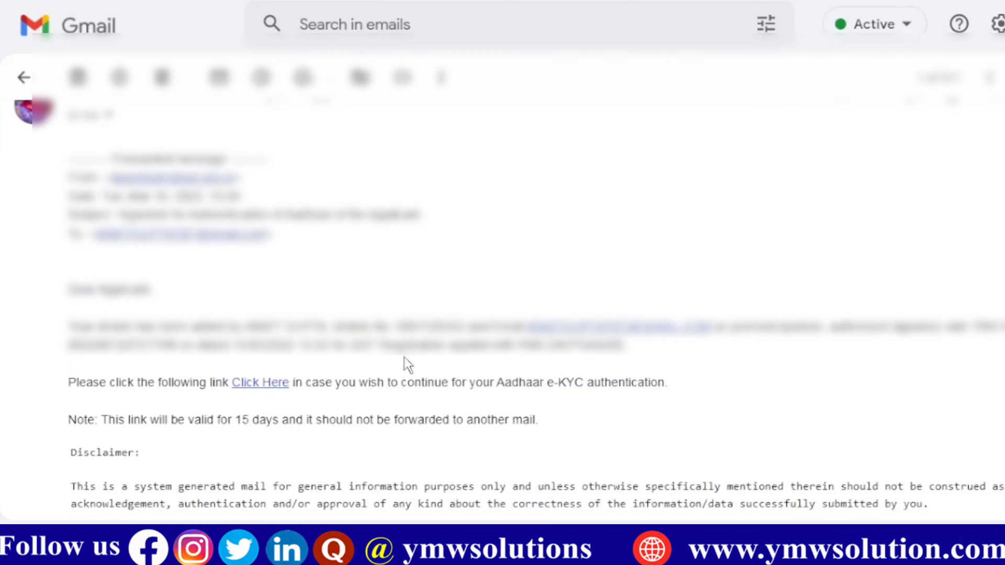
left_click(271, 382)
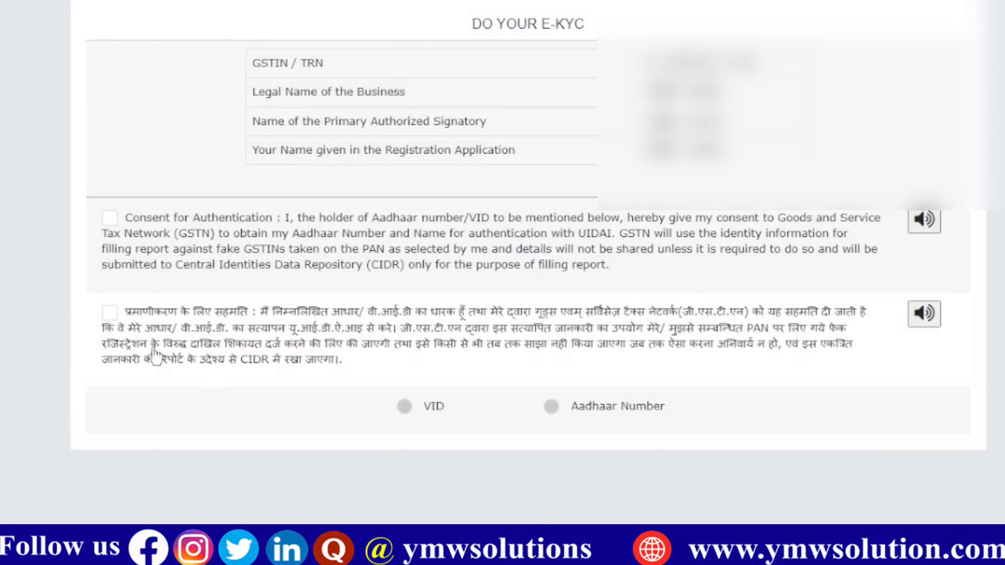
Step: Give English consent and submit the promoter's Aadhaar number for validation
left_click(109, 219)
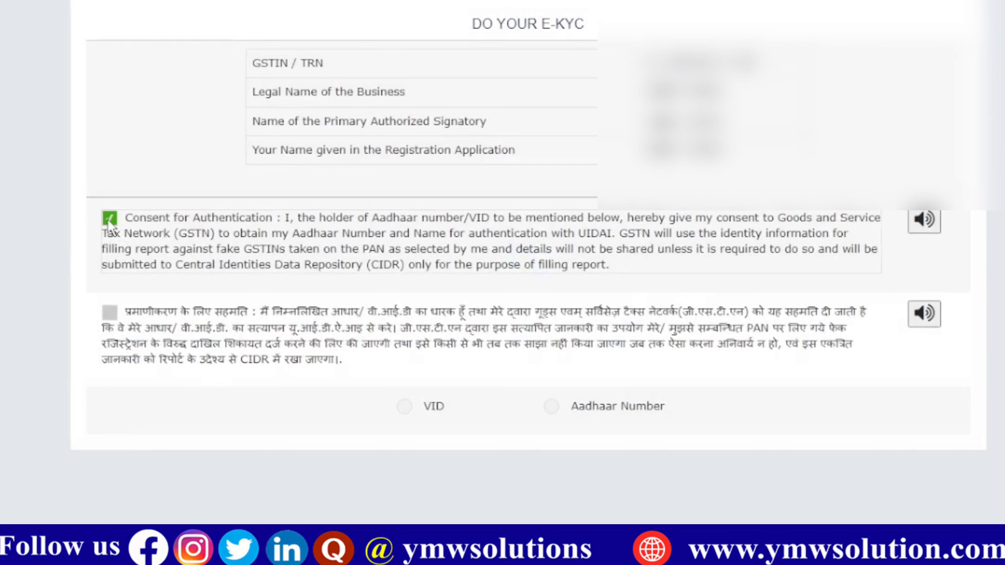
left_click(552, 408)
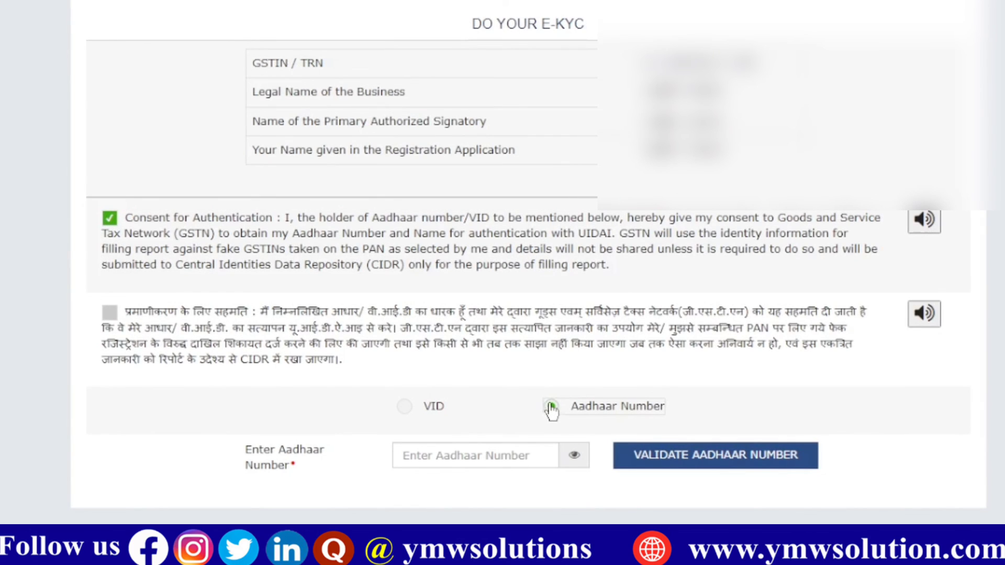
left_click(503, 454)
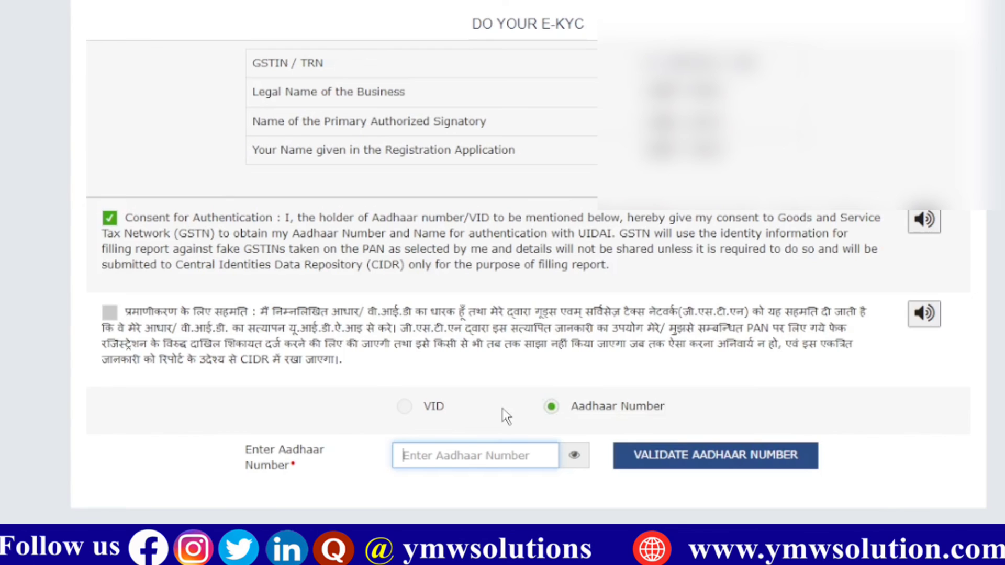
type("1")
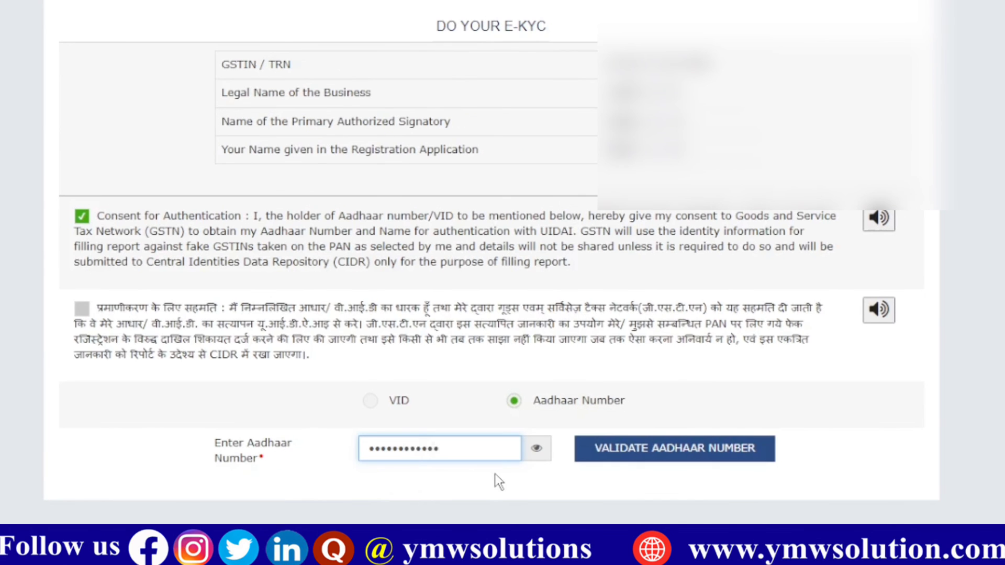
left_click(660, 460)
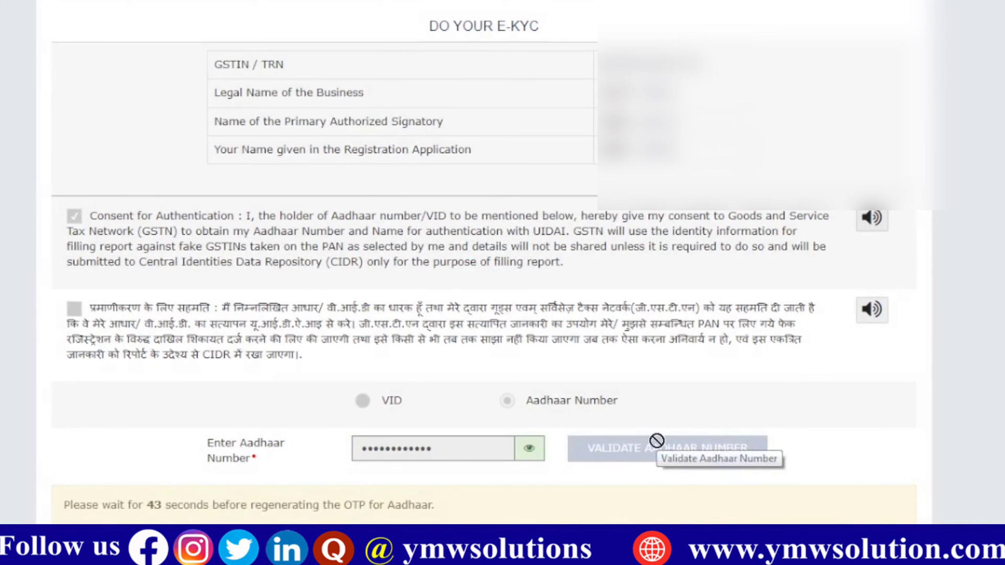
Step: Enter and validate the Aadhaar OTP, then dismiss the e-KYC success message
scroll(657, 440, "down", 3)
scroll(658, 439, "down", 1)
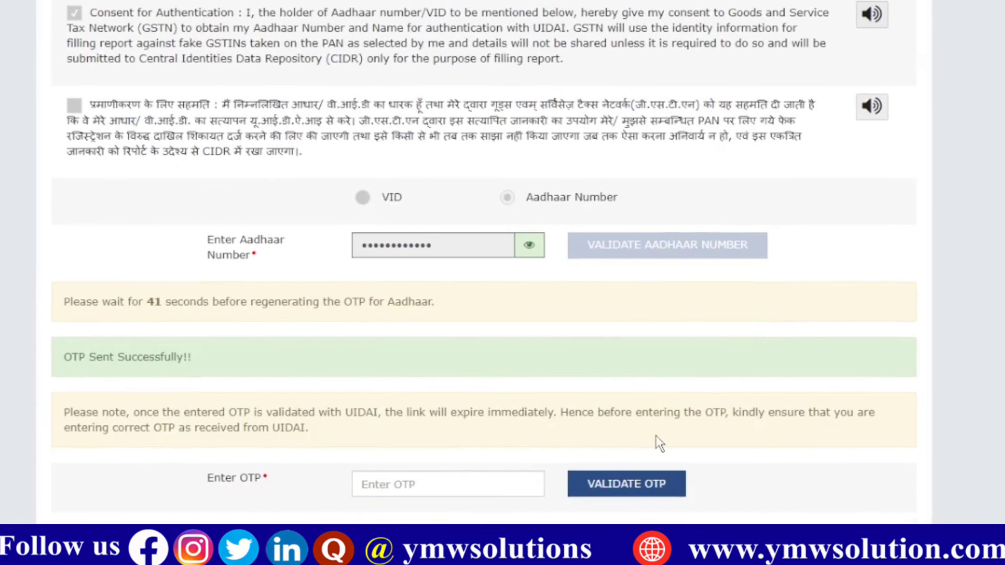
left_click(410, 474)
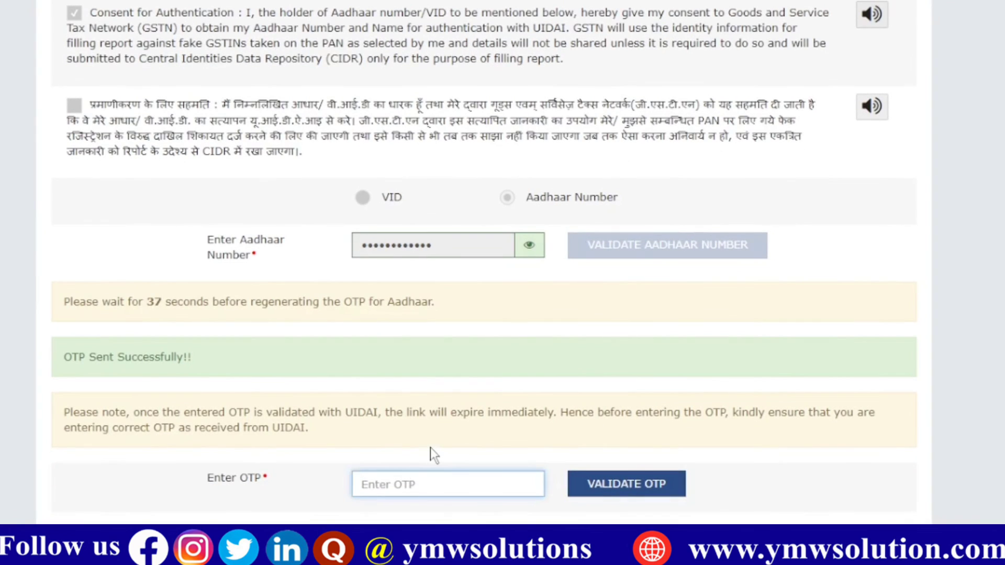
type("••••••")
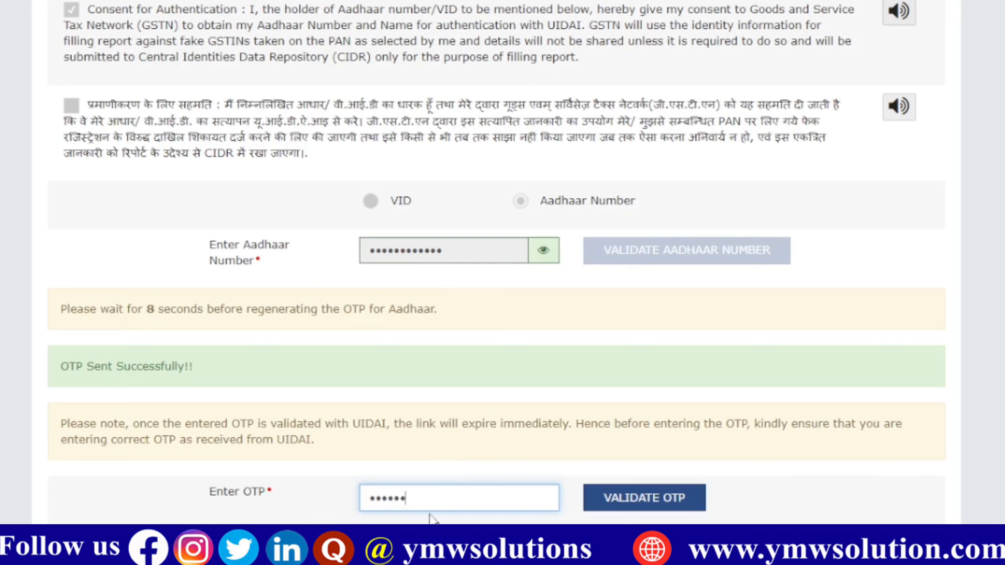
left_click(659, 503)
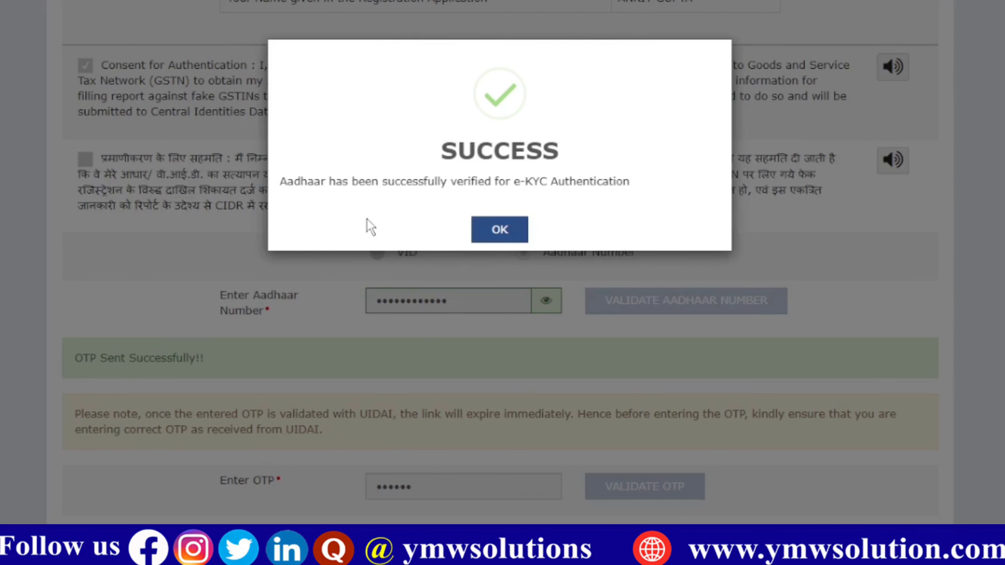
left_click(499, 241)
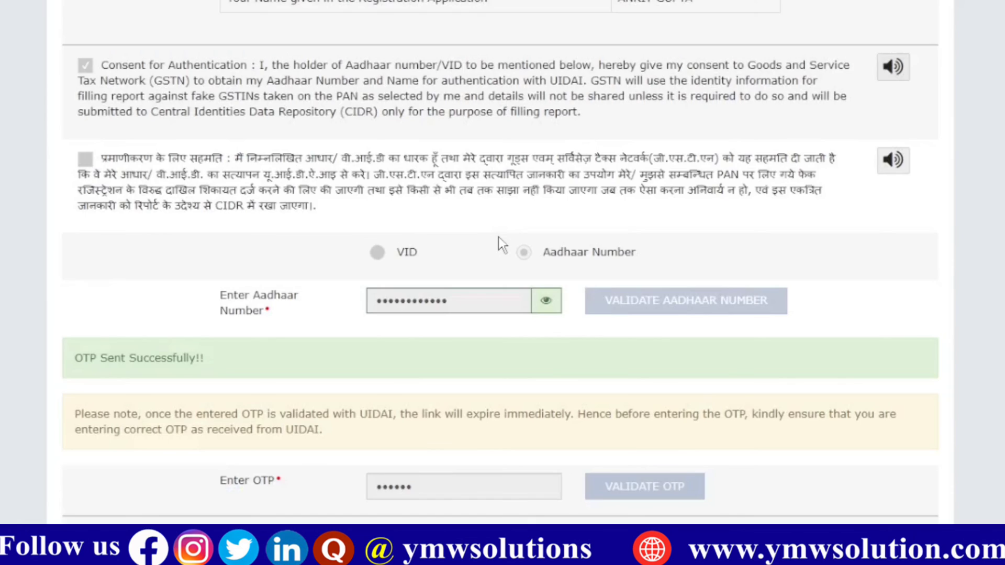